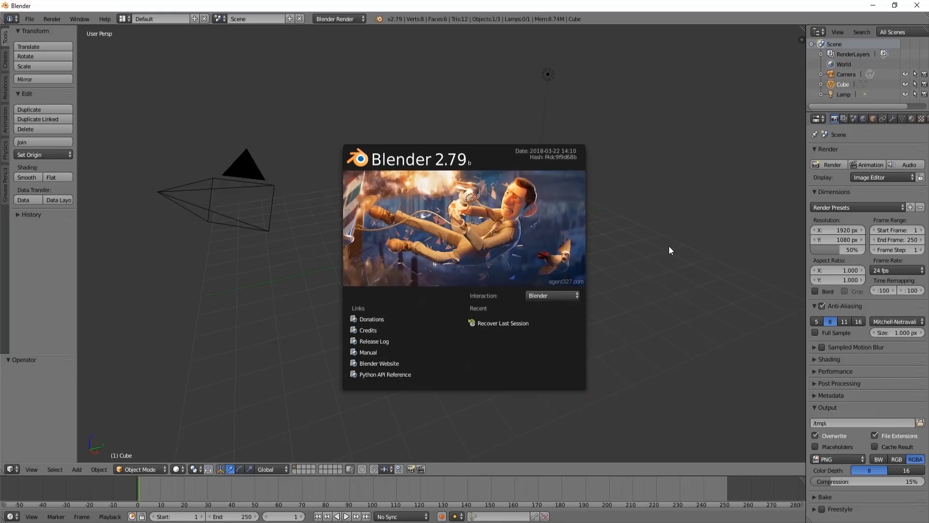
Close Blender's start-up splash screen and delete the default cube
left_click(670, 274)
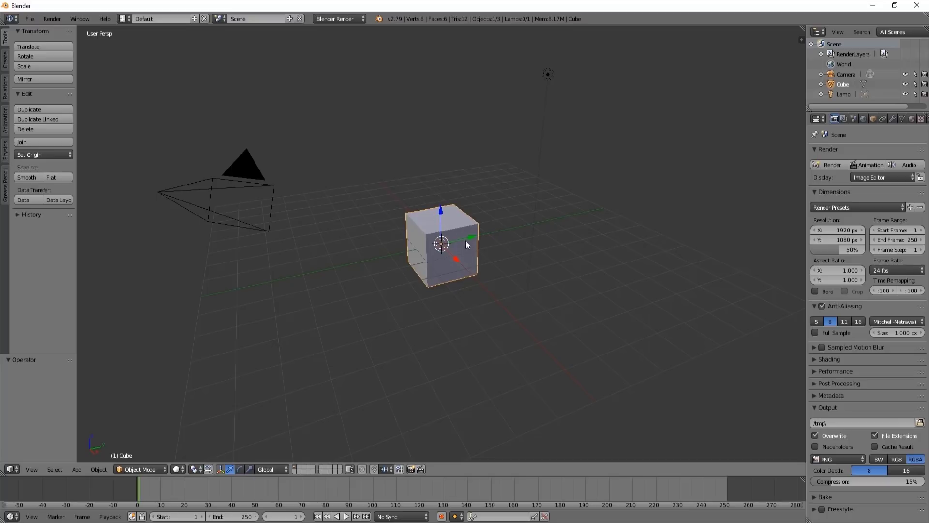
left_click(457, 227)
key("x")
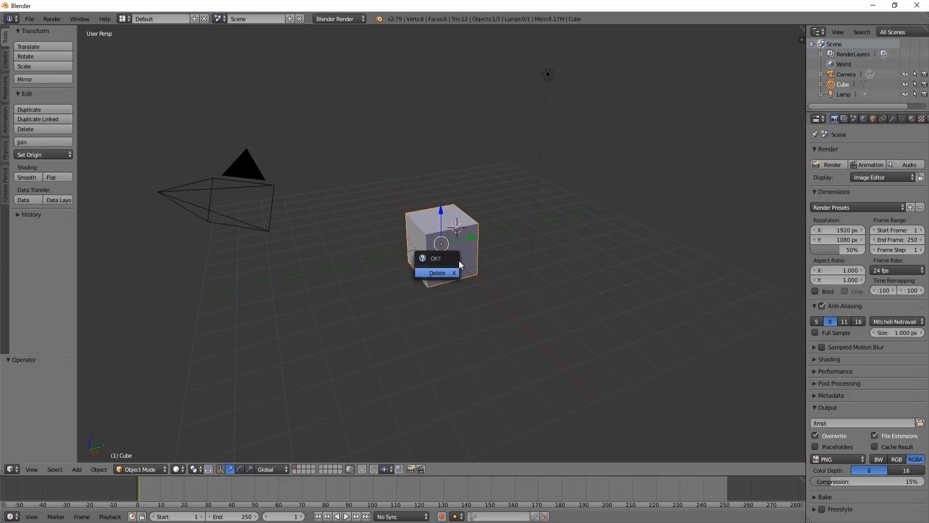
left_click(439, 274)
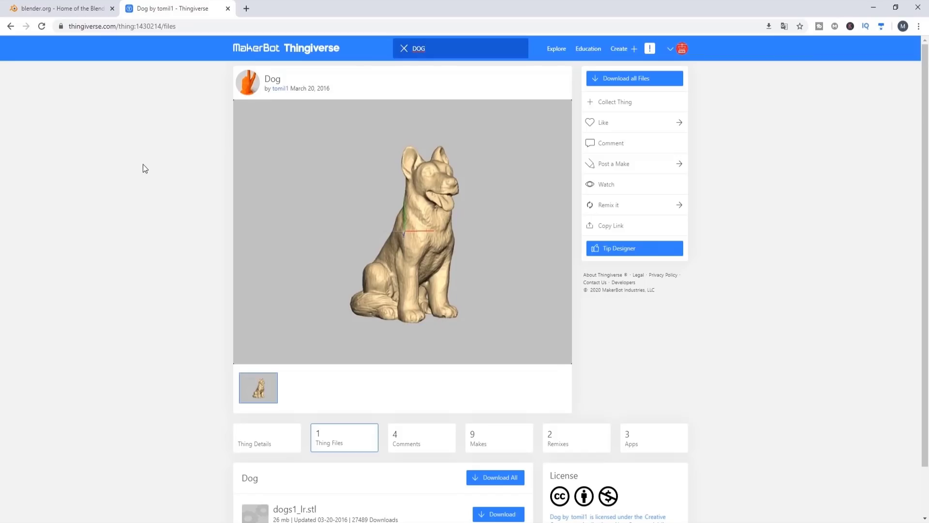
left_click(123, 26)
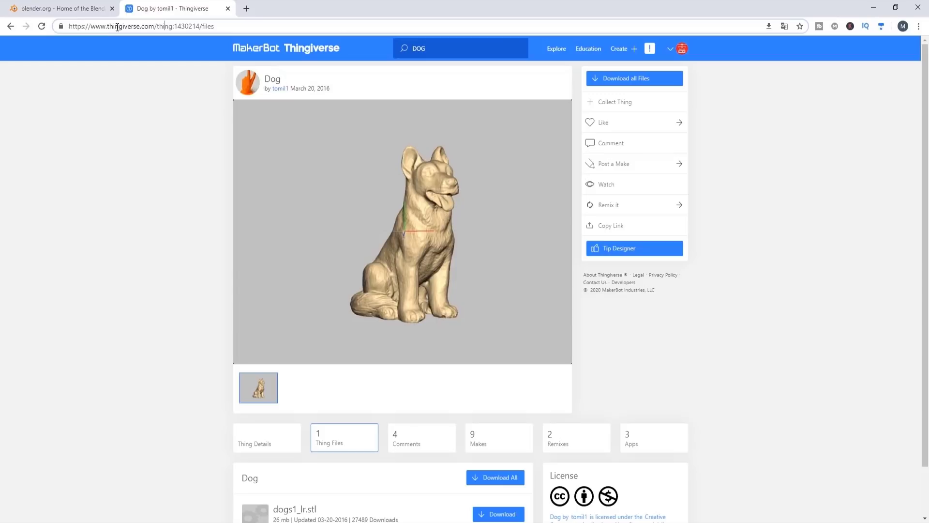
left_click_drag(155, 27, 63, 27)
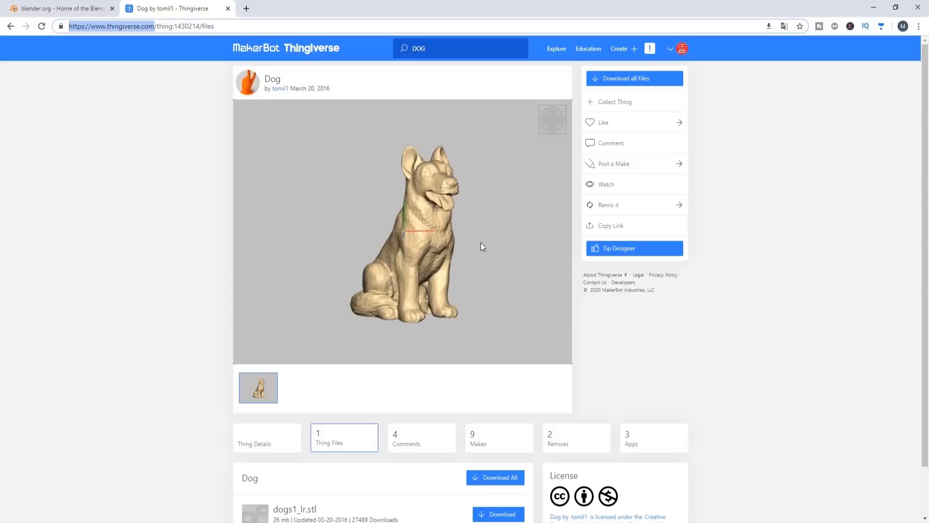
scroll(396, 387, "down", 1)
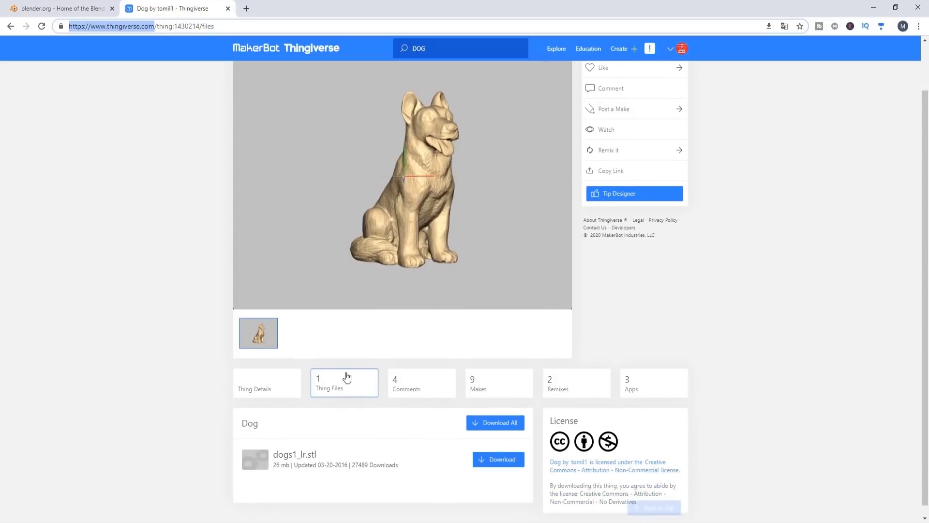
scroll(429, 349, "up", 1)
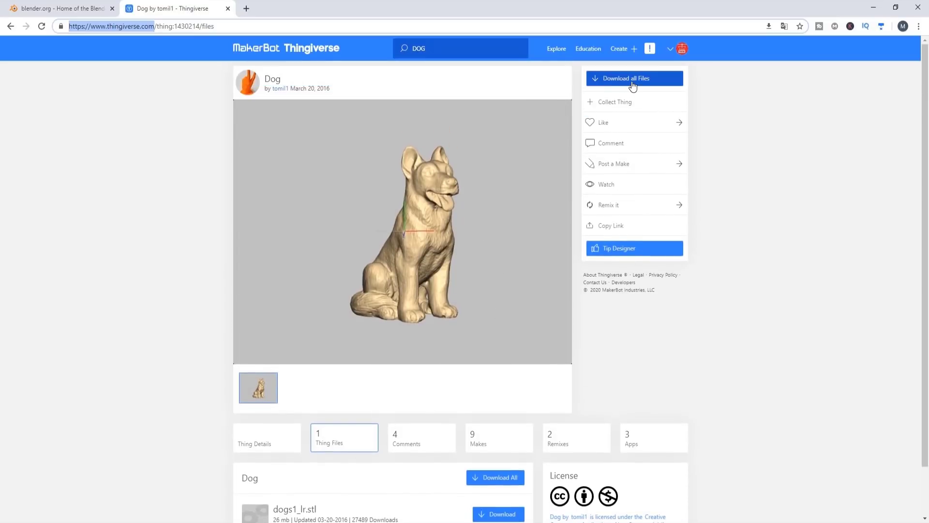
scroll(556, 301, "down", 1)
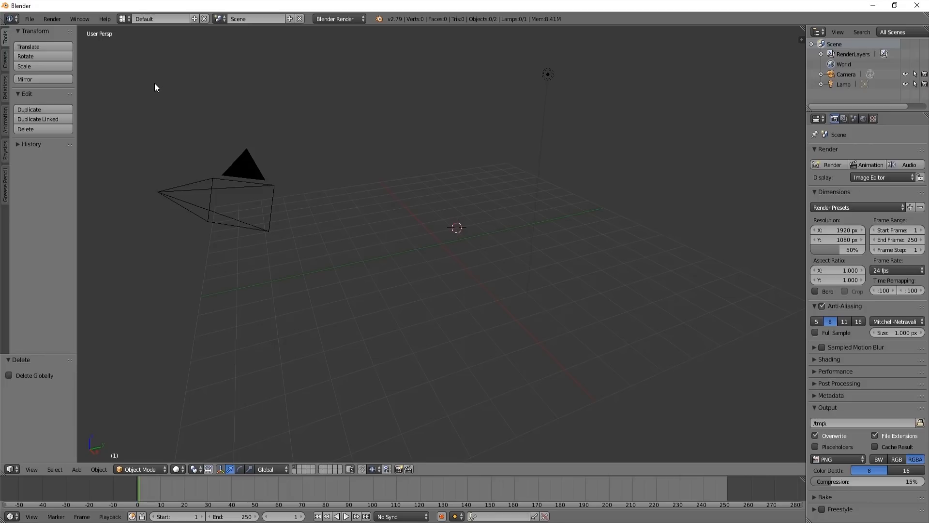
Import dogs1_lr.stl into Blender via File > Import > Stl (.stl)
left_click(30, 19)
mouse_move(52, 20)
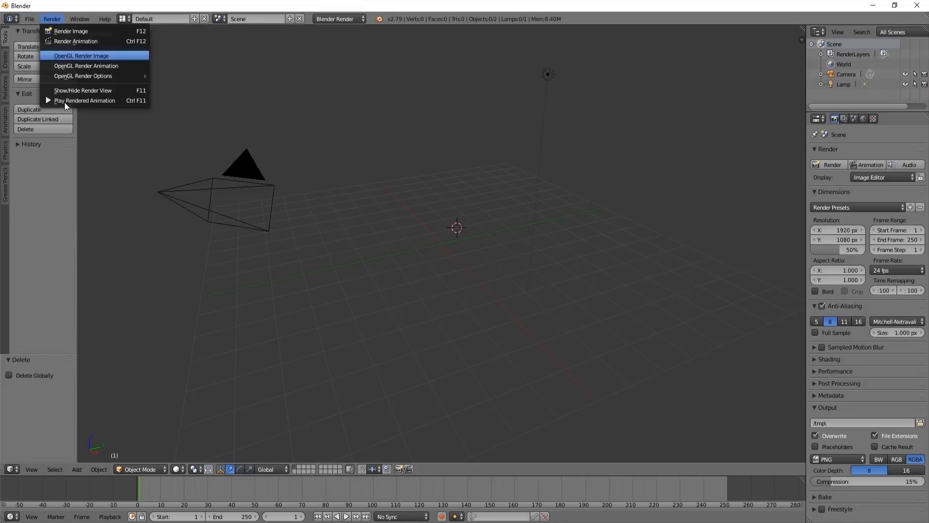
left_click(30, 20)
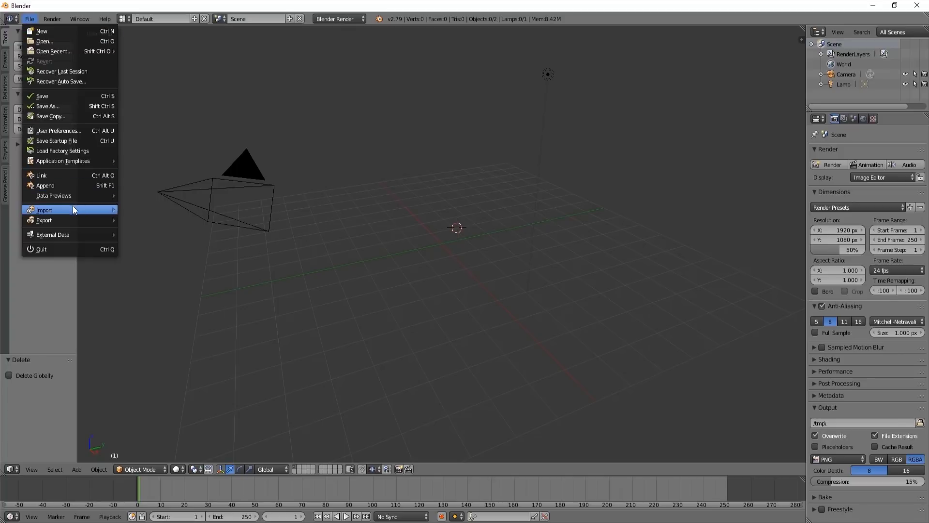
mouse_move(69, 210)
left_click(160, 261)
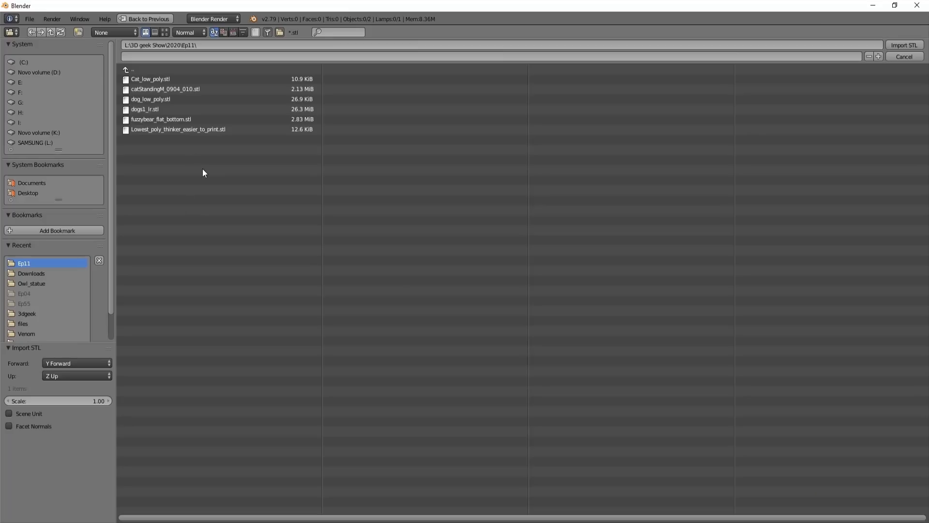
left_click(142, 108)
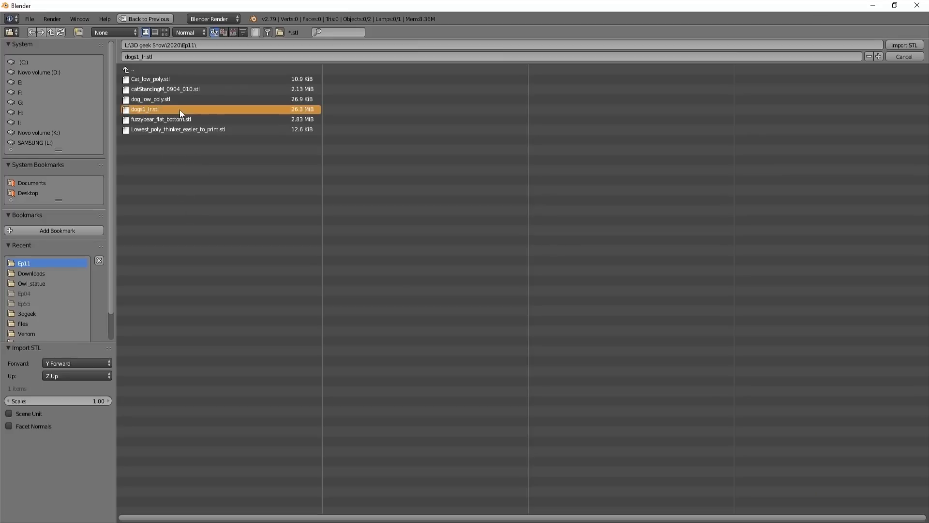
left_click(904, 45)
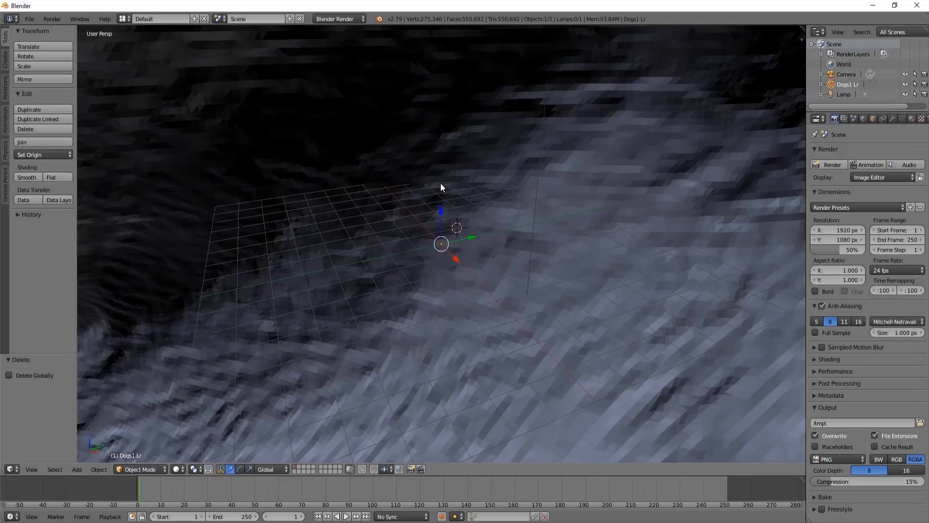
Zoom out and orbit until the whole Dogs1 Lr model stands upright in view
scroll(441, 184, "down", 3)
scroll(441, 184, "down", 3)
scroll(440, 184, "down", 3)
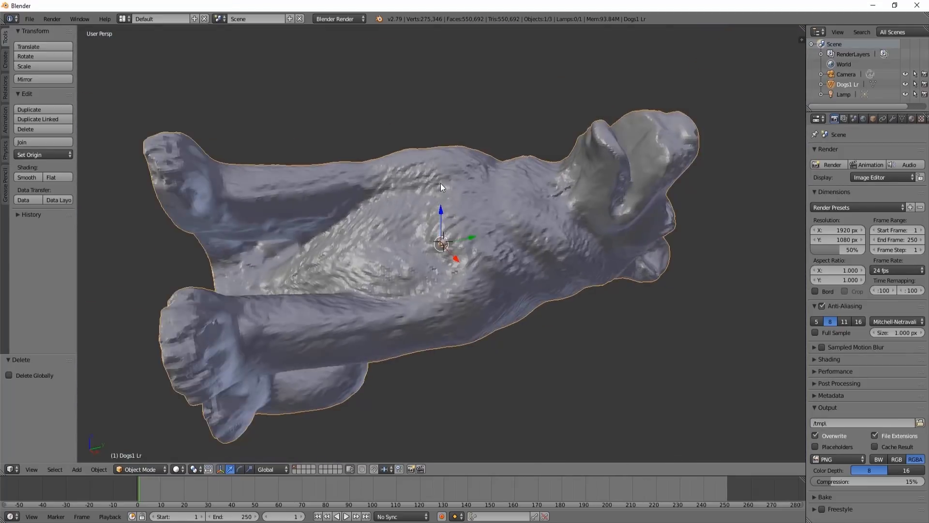
scroll(440, 184, "down", 2)
scroll(442, 183, "down", 2)
scroll(444, 184, "down", 2)
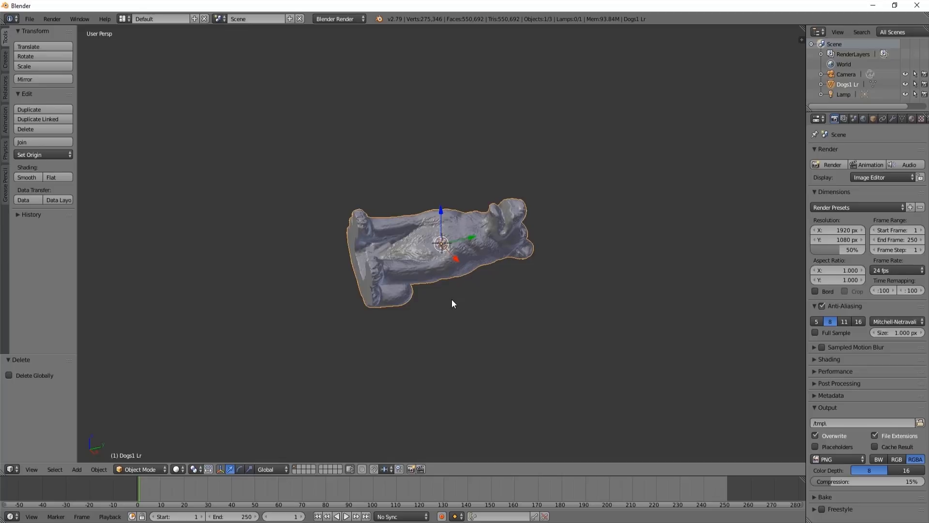
scroll(453, 304, "up", 2)
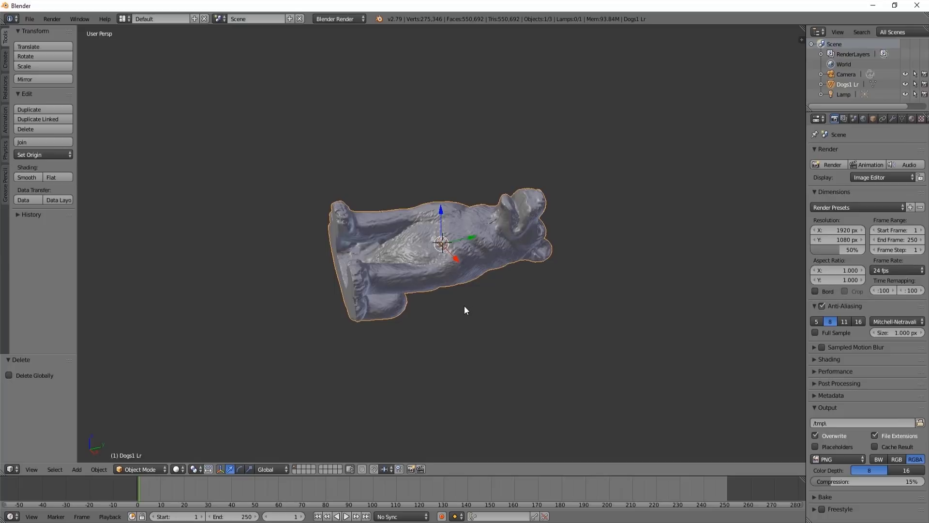
mouse_move(451, 320)
middle_mouse_down()
mouse_move(520, 352)
mouse_move(535, 412)
middle_mouse_up()
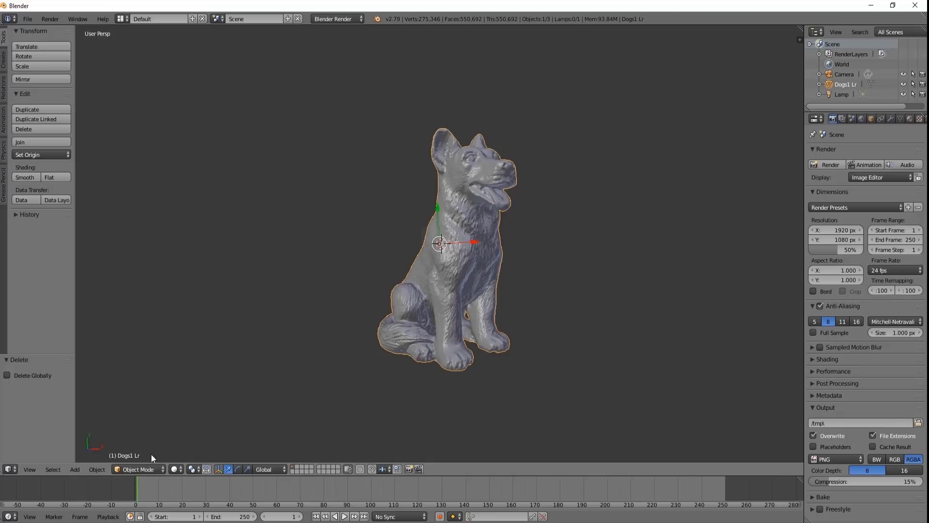
left_click(146, 468)
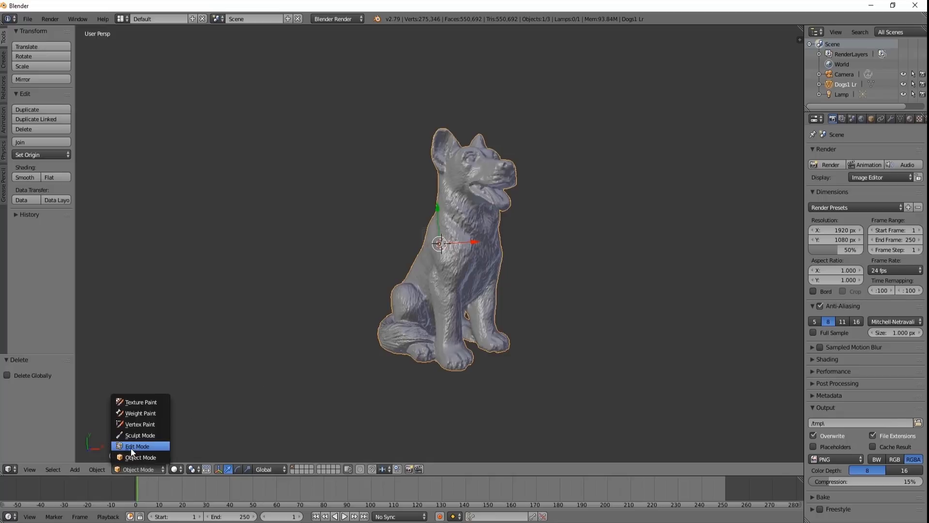
Switch the dog to Edit Mode and zoom in on its dense triangle mesh
key("Return")
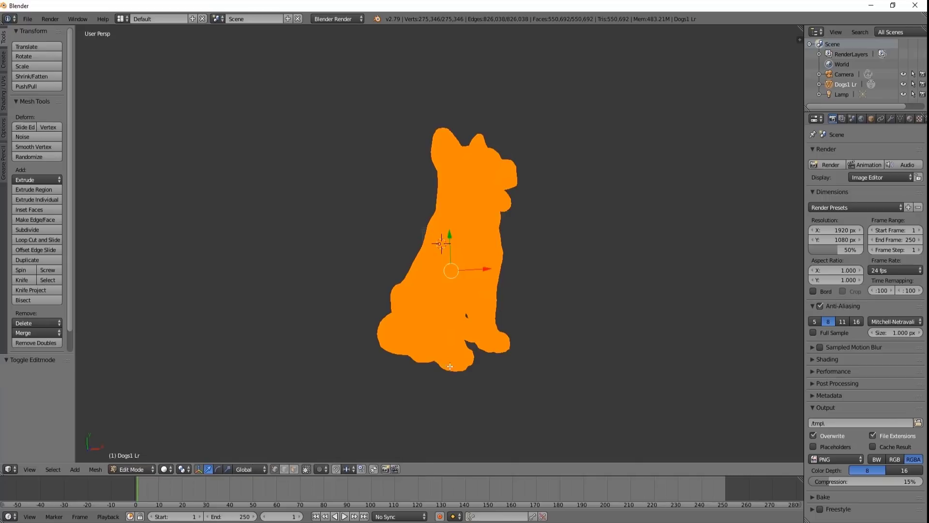
scroll(456, 358, "up", 4)
scroll(458, 355, "up", 3)
scroll(458, 355, "up", 3)
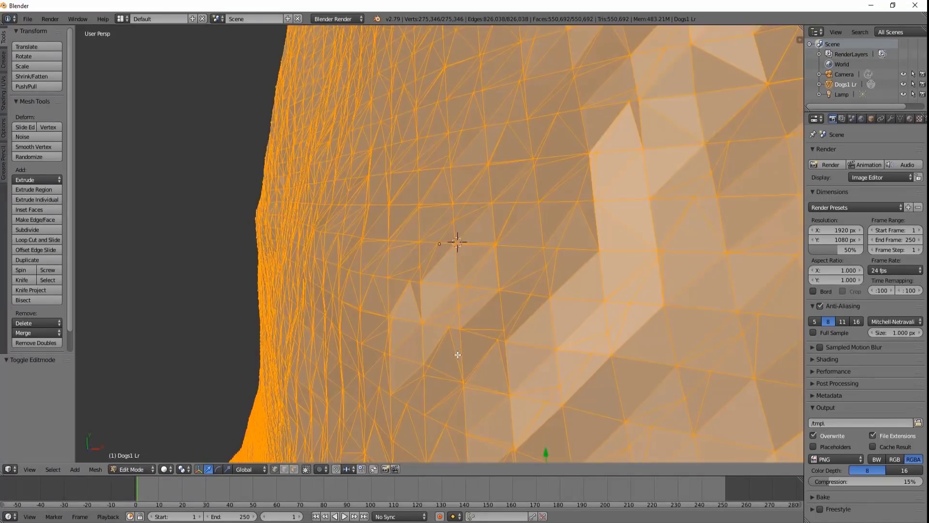
scroll(503, 266, "down", 2)
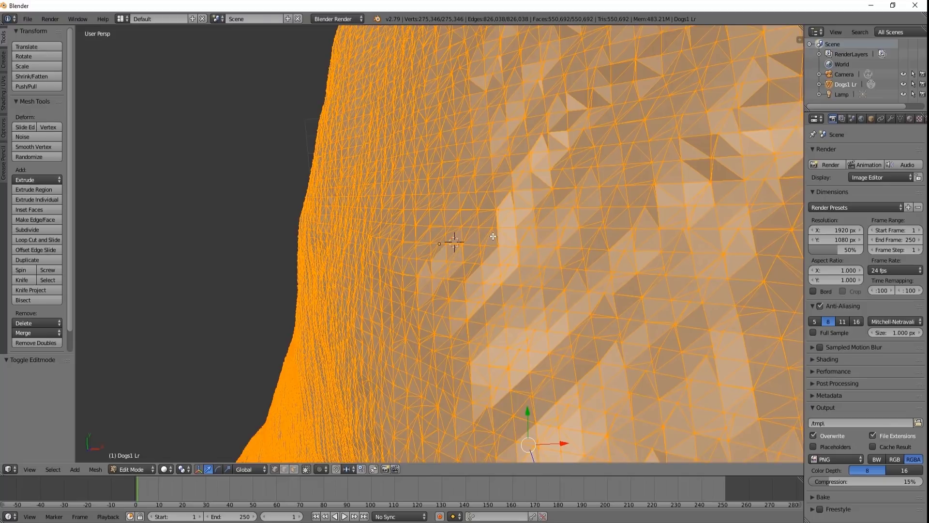
scroll(344, 328, "down", 10)
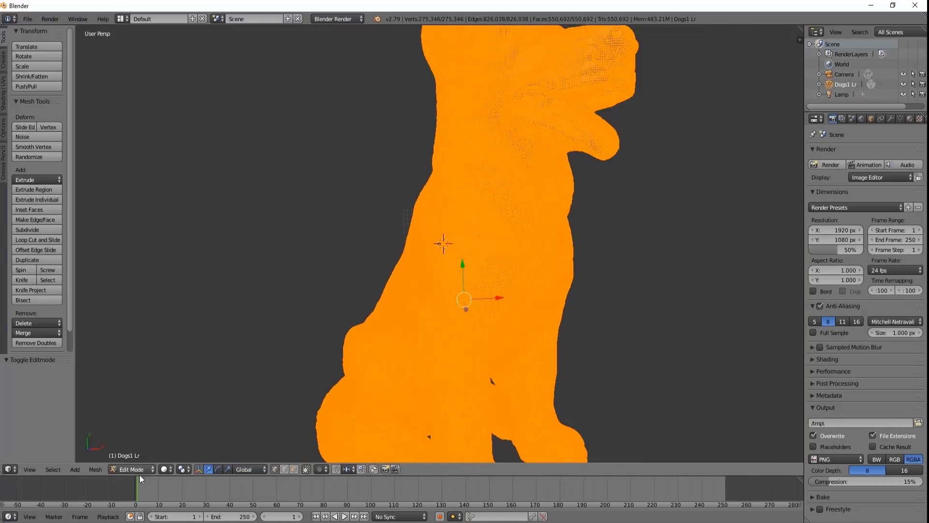
Return the dog to Object Mode and show its Modifier properties
left_click(138, 469)
scroll(602, 280, "down", 2)
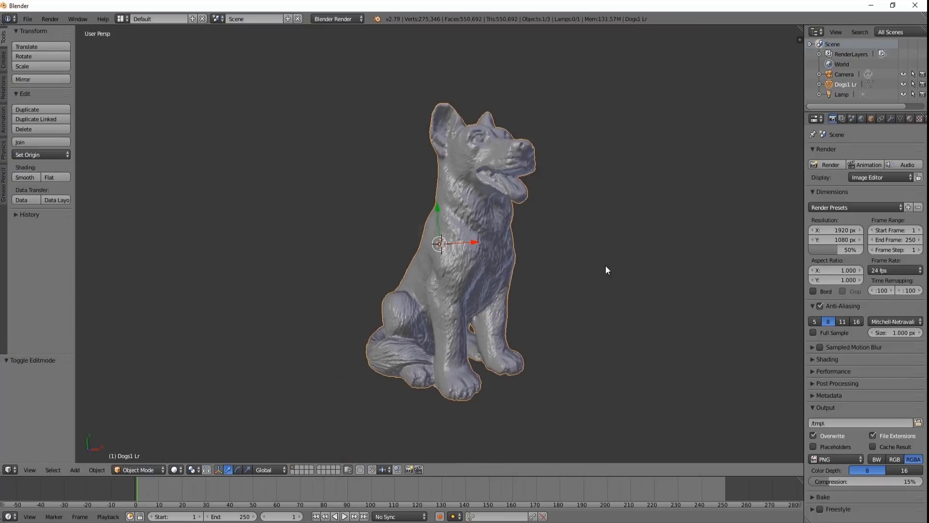
left_click(889, 120)
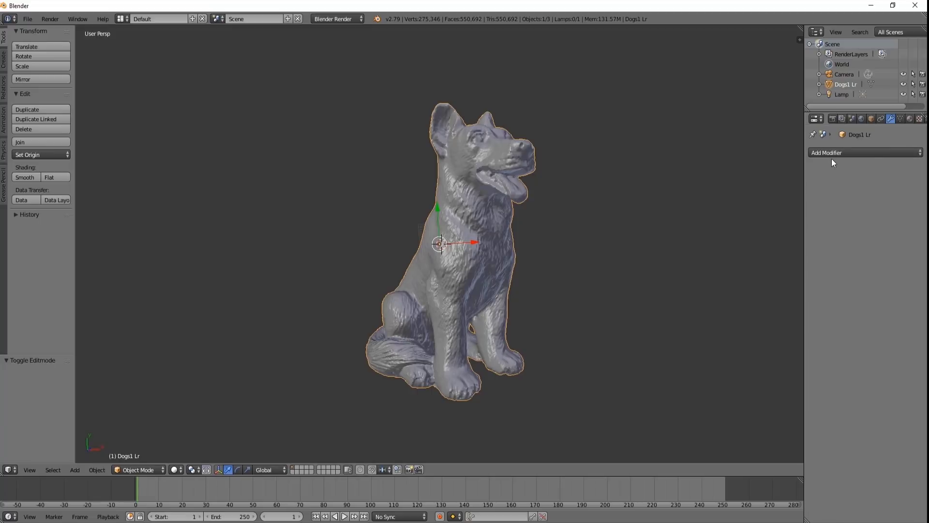
Add a Decimate modifier from the Generate list to the Dogs1 Lr object
left_click(855, 152)
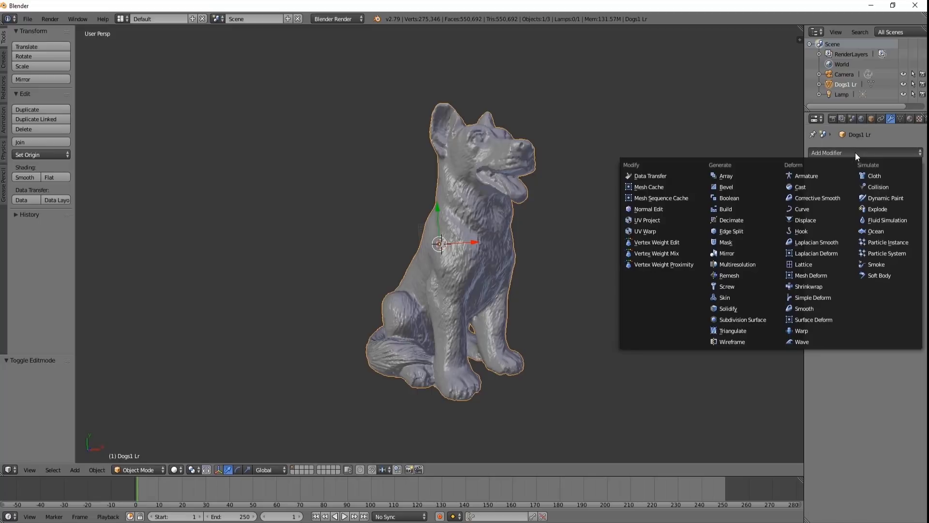
left_click(729, 223)
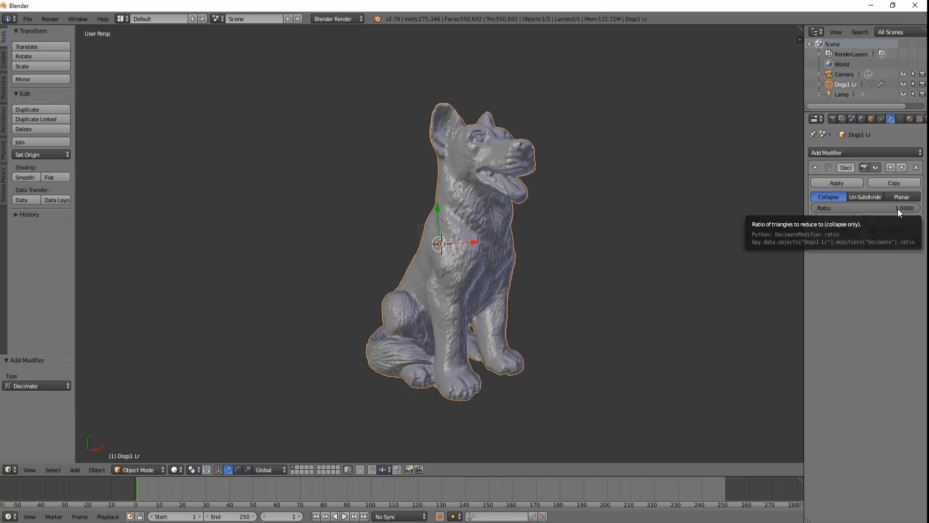
Set the Decimate ratio to 0.05, cutting the dog to 27,534 faces
left_click(886, 209)
key("BackSpace")
key("BackSpace")
key("BackSpace")
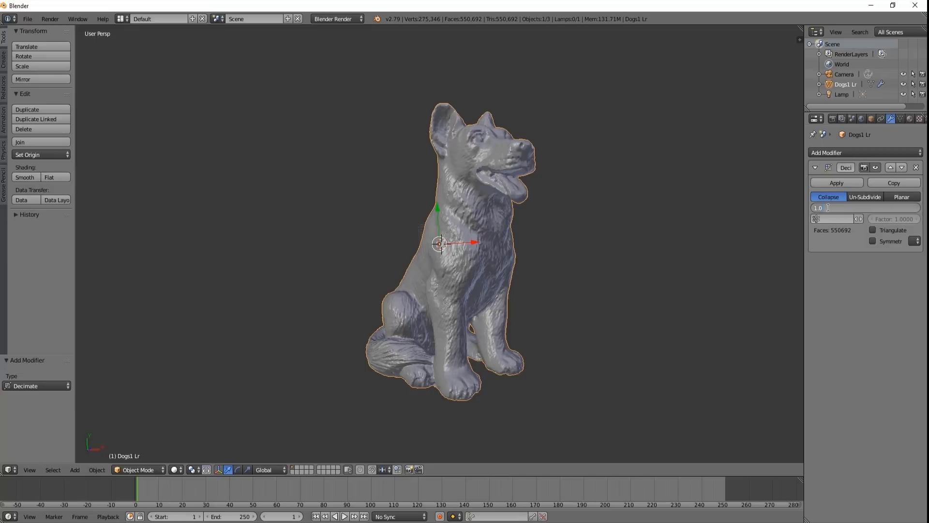
left_click_drag(820, 208, 814, 211)
key("BackSpace")
key("Return")
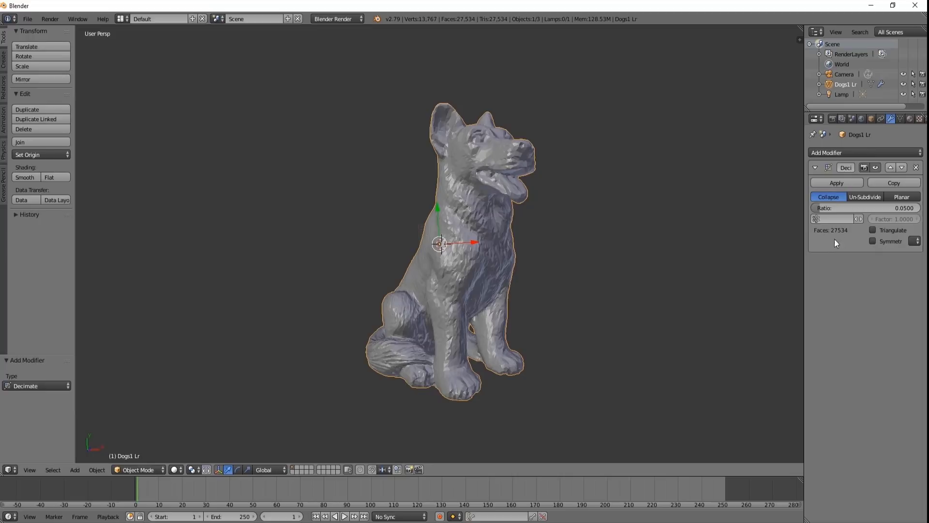
Lower the ratio to 0.01, then 0.001 for 550 faces, and check the dog's side
left_click(851, 209)
key("BackSpace")
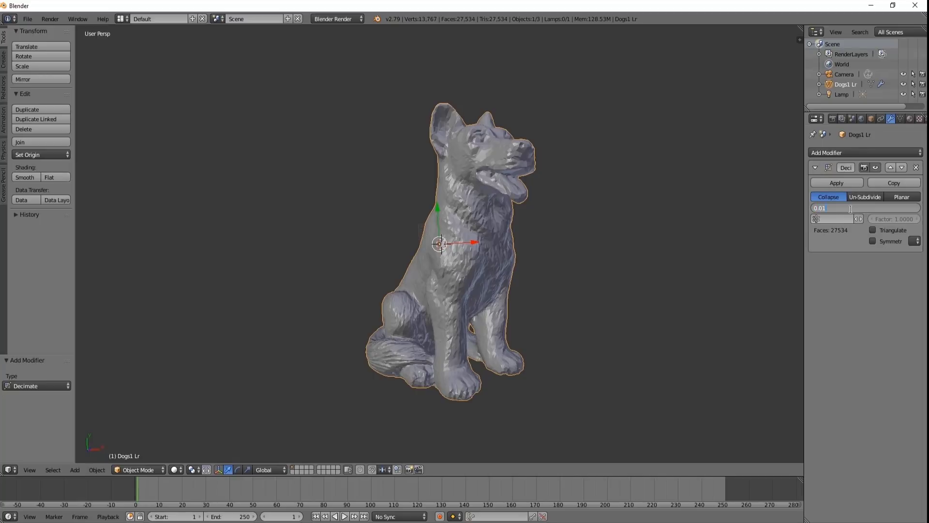
key("Return")
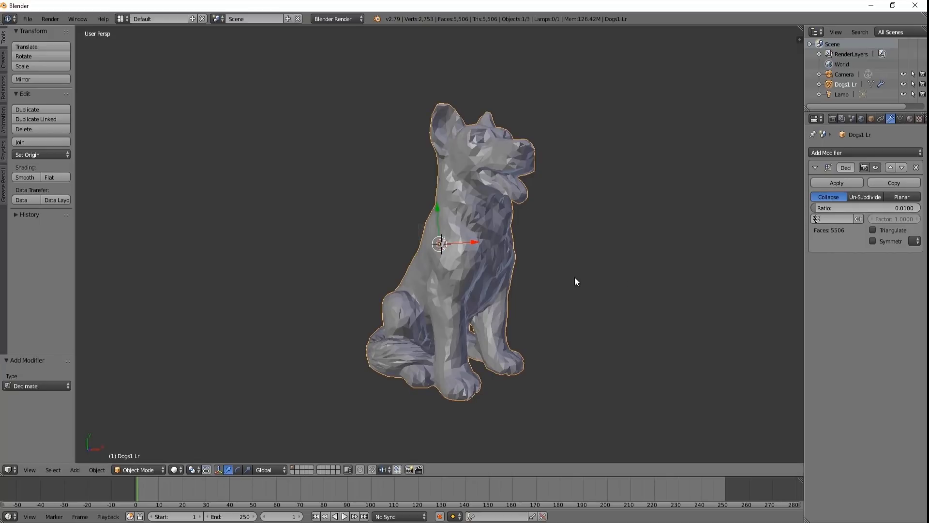
left_click(838, 207)
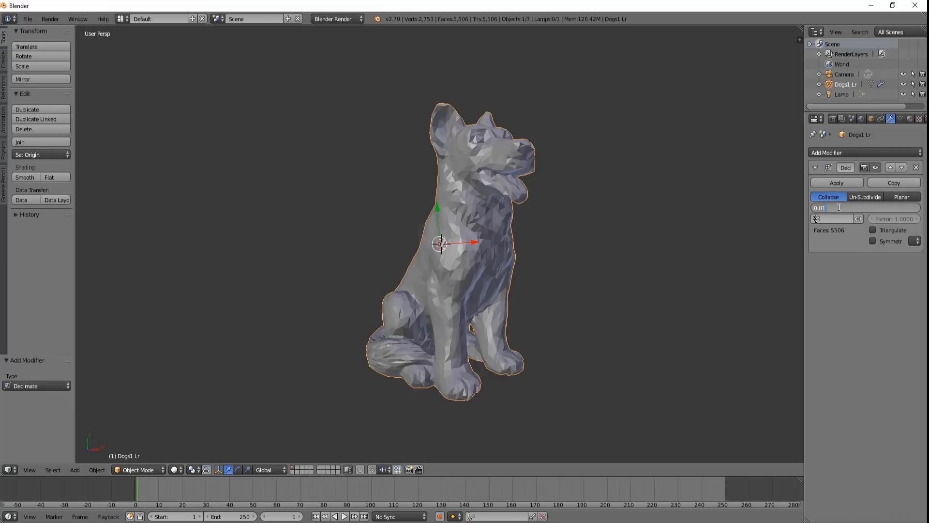
key("BackSpace")
key("Return")
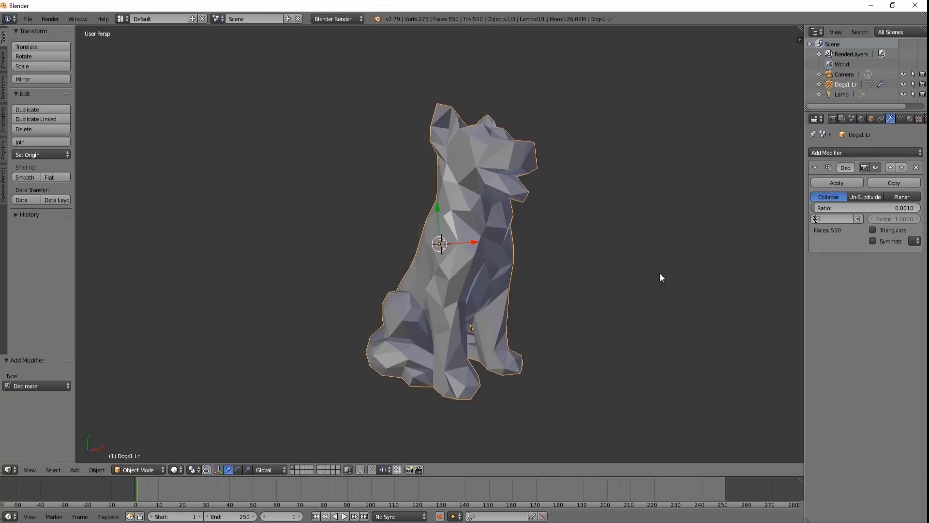
mouse_move(618, 336)
middle_mouse_down()
mouse_move(605, 370)
mouse_move(624, 351)
middle_mouse_up()
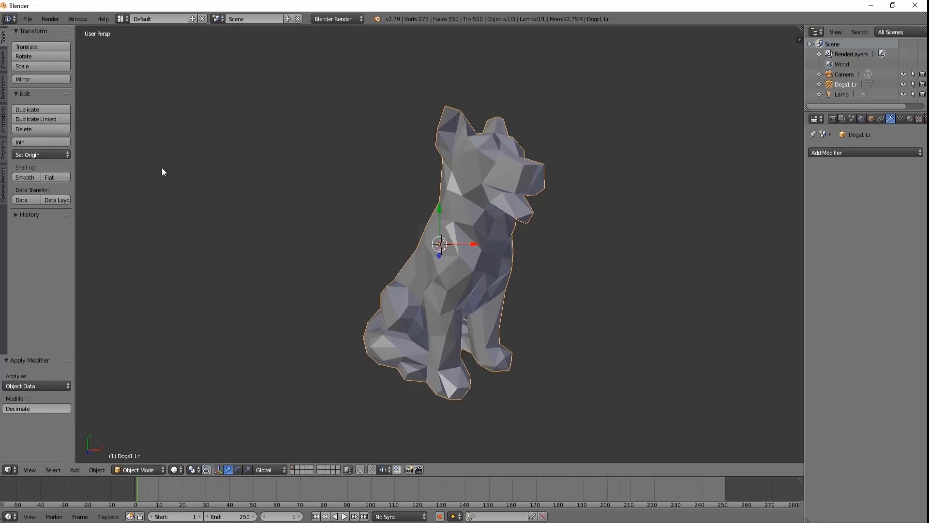
Export the low-poly dog via File > Export > Stl as cachorro_low poly in the Ep11 folder
left_click(26, 21)
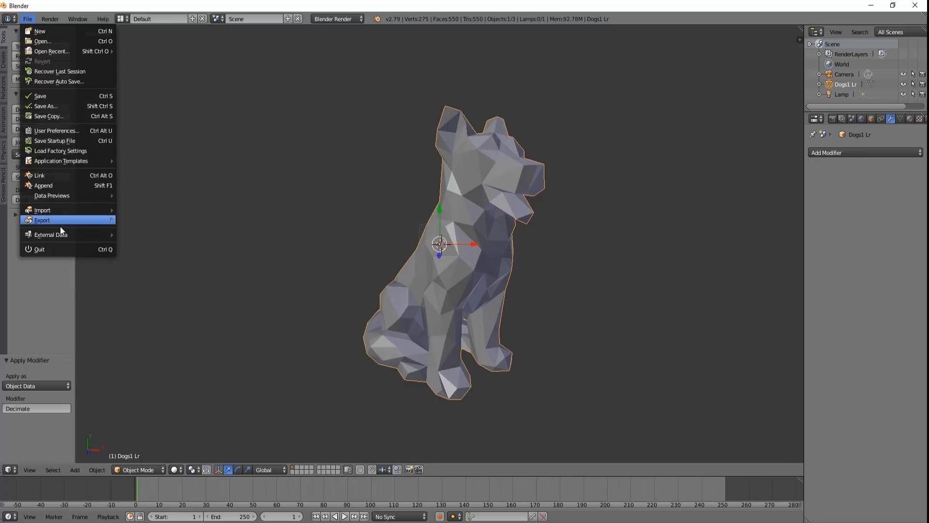
mouse_move(42, 220)
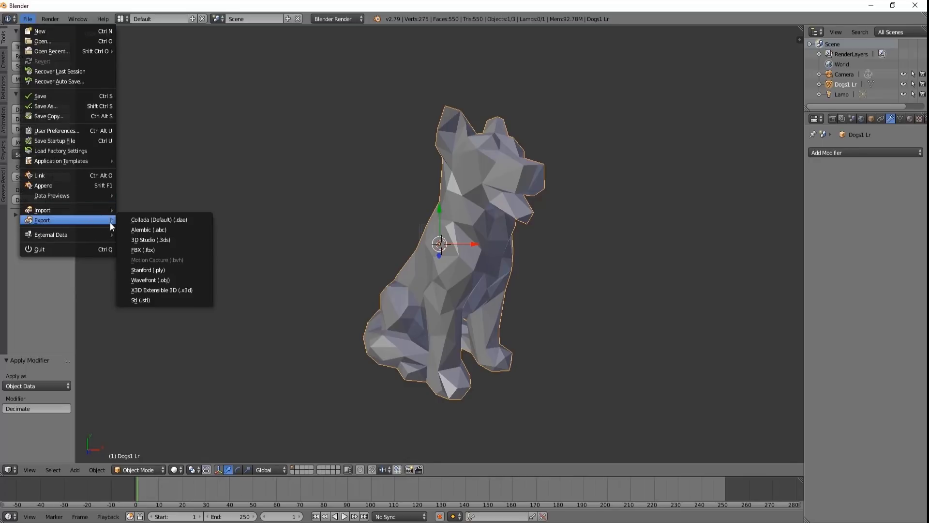
left_click(140, 300)
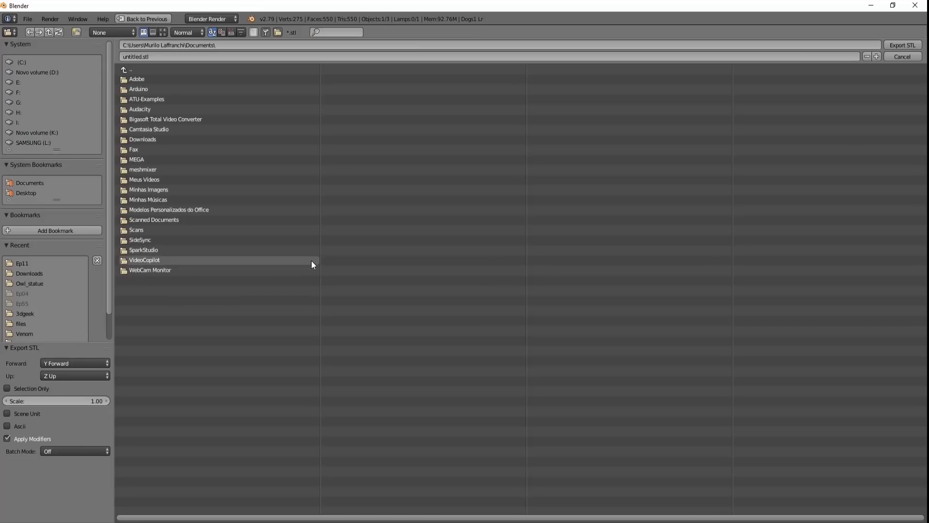
left_click(44, 262)
left_click(184, 56)
type("cachorro_low poly")
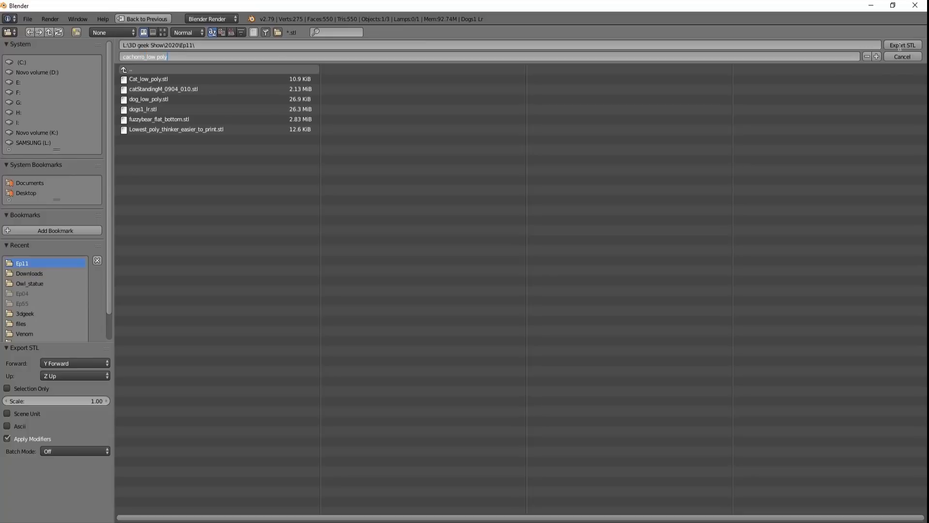
left_click(902, 45)
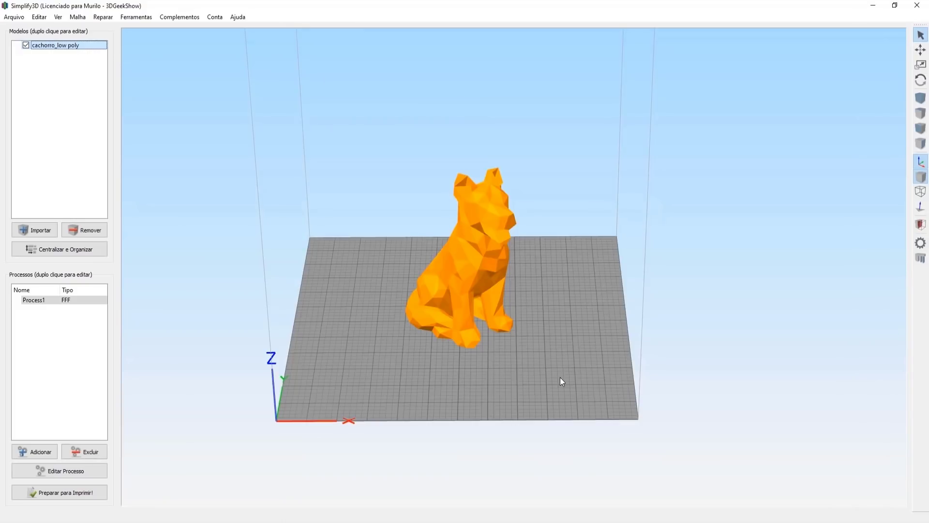
Orbit and zoom the Simplify3D view to a low front look at the cachorro dog
left_click_drag(618, 388, 594, 402)
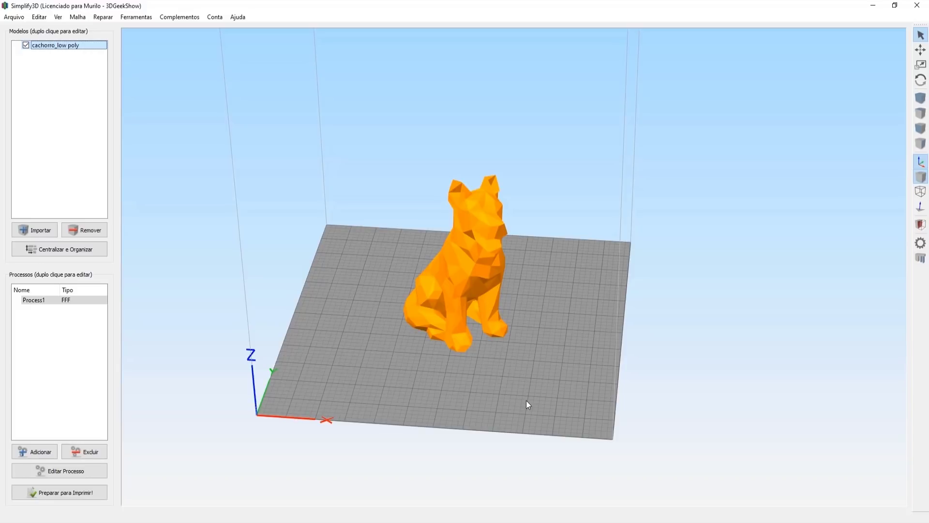
mouse_move(524, 401)
left_mouse_down()
mouse_move(444, 277)
mouse_move(534, 199)
mouse_move(564, 259)
mouse_move(538, 385)
left_mouse_up()
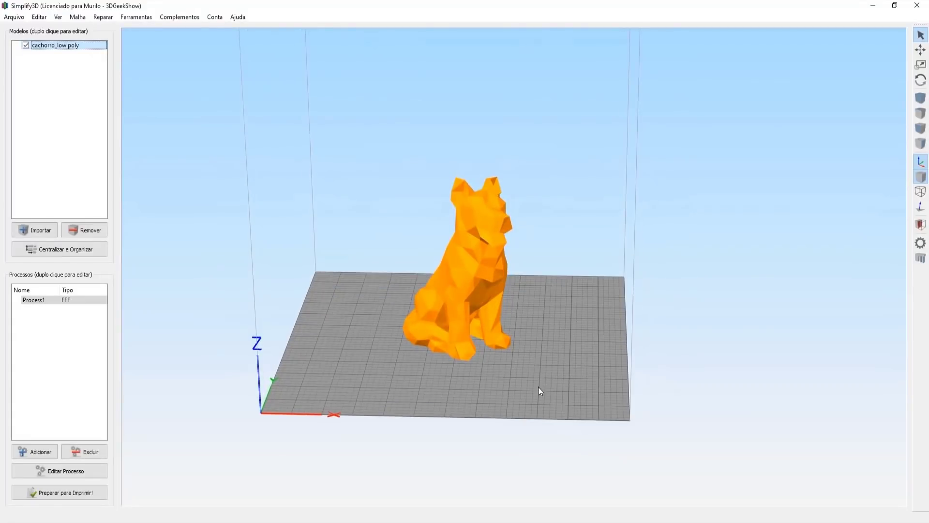
scroll(537, 387, "up", 3)
scroll(537, 386, "down", 2)
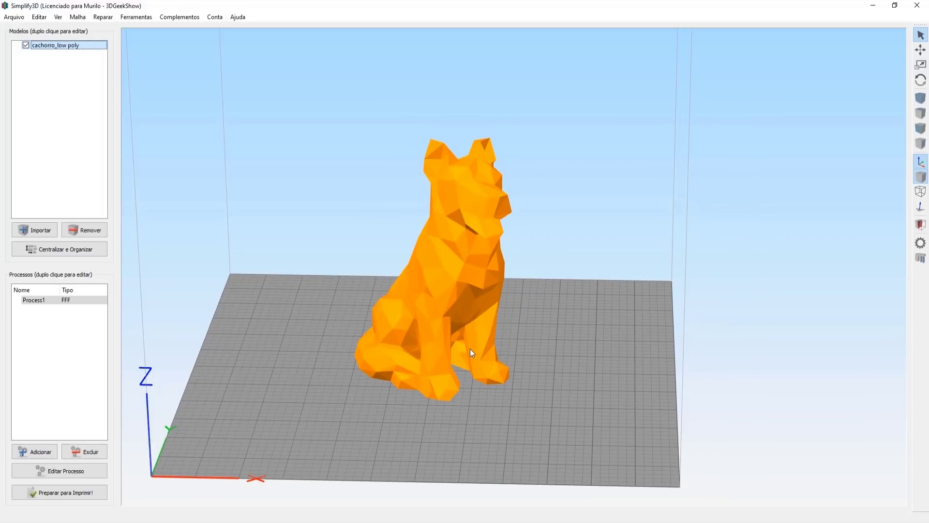
left_click(60, 494)
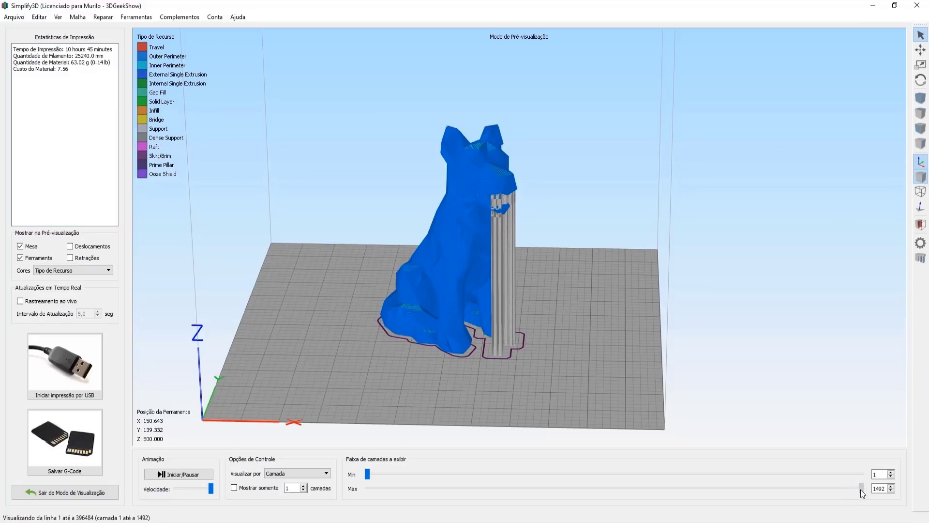
Limit the sliced preview to layer 1 and tilt toward a top-down view of it
left_click_drag(861, 489, 367, 489)
scroll(434, 383, "up", 3)
scroll(454, 273, "up", 3)
mouse_move(454, 273)
left_mouse_down()
mouse_move(452, 304)
mouse_move(464, 297)
left_mouse_up()
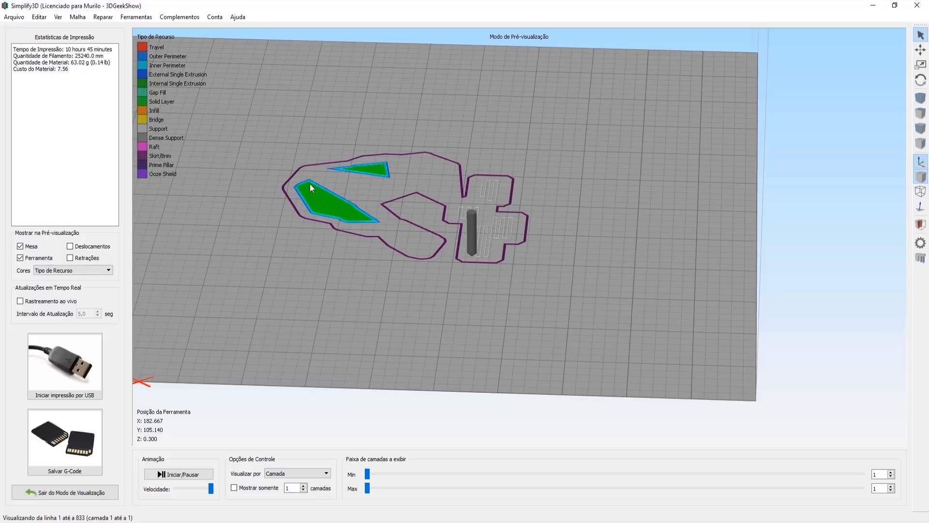
Show layers 1–2, then zoom and pan to see them from a low side view
left_click(893, 485)
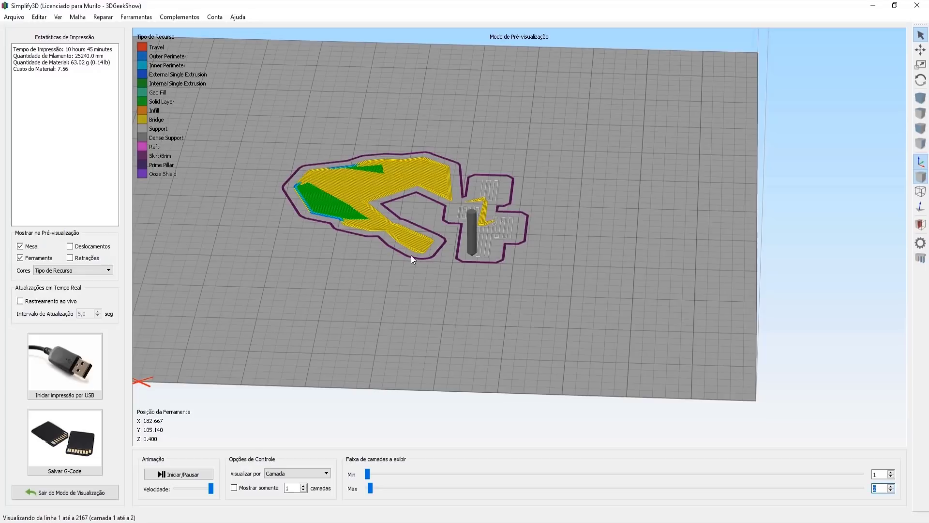
scroll(393, 224, "up", 3)
scroll(513, 301, "down", 1)
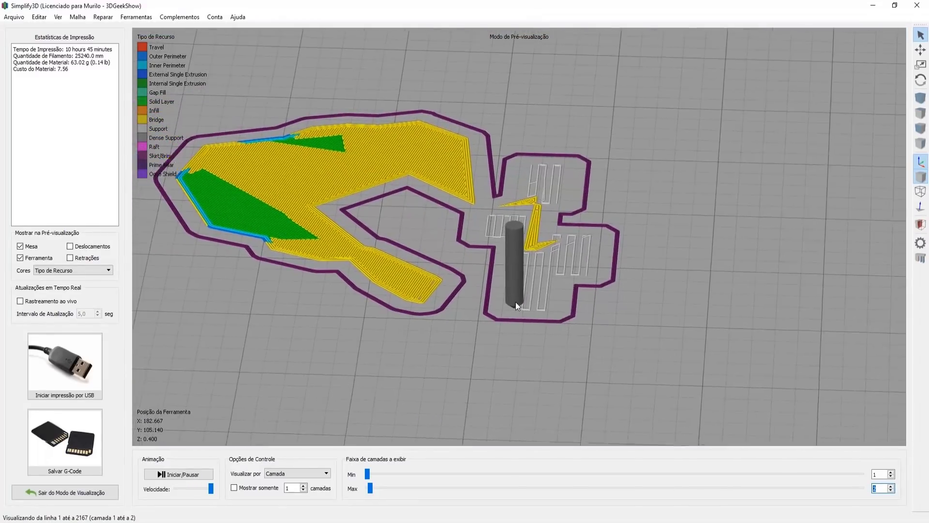
right_click_drag(489, 333, 571, 307)
scroll(539, 330, "up", 3)
mouse_move(533, 342)
left_mouse_down()
mouse_move(571, 252)
mouse_move(632, 345)
left_mouse_up()
scroll(563, 256, "up", 2)
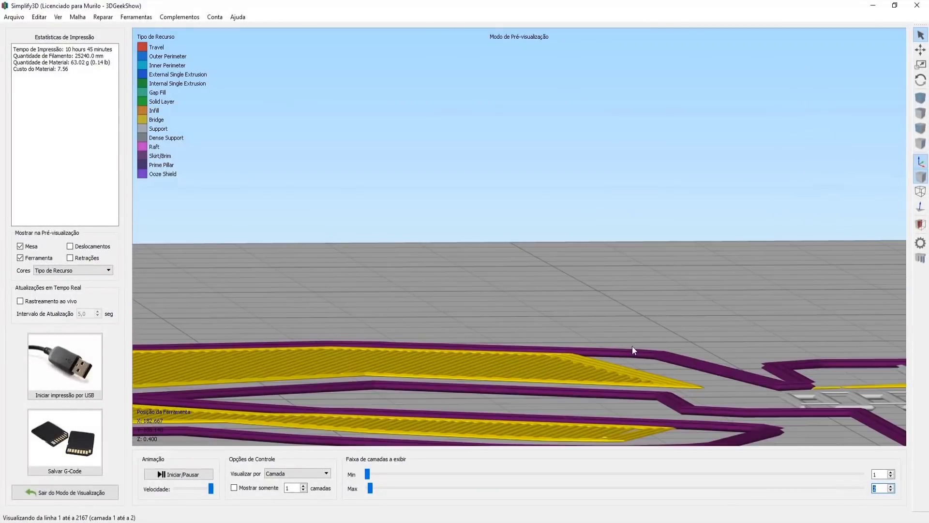
Inspect the skirt, infill and solid-layer paths top-down, then return to a side view with the nozzle
right_click_drag(633, 345, 535, 146)
mouse_move(535, 146)
left_mouse_down()
mouse_move(582, 213)
mouse_move(603, 203)
mouse_move(581, 178)
left_mouse_up()
scroll(609, 232, "up", 2)
scroll(658, 266, "up", 2)
scroll(587, 200, "up", 1)
scroll(603, 204, "up", 2)
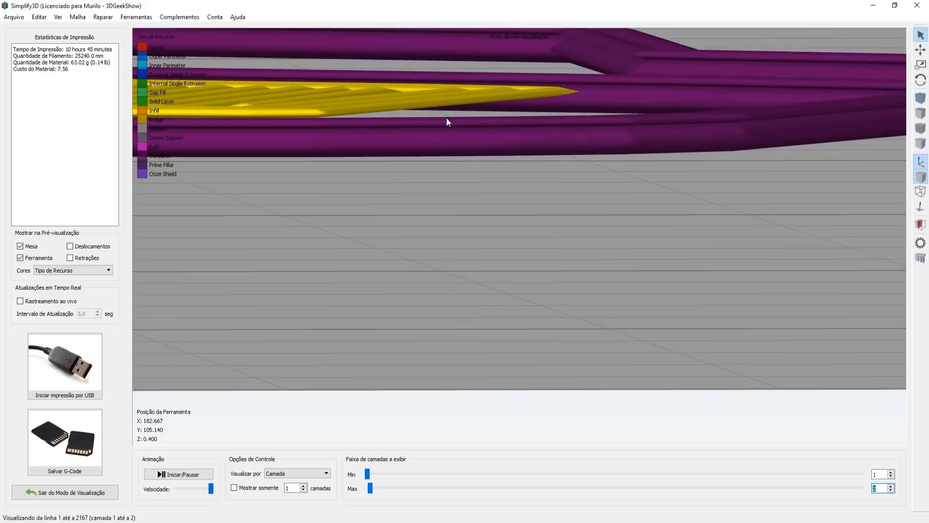
mouse_move(460, 127)
left_mouse_down()
mouse_move(534, 170)
mouse_move(551, 254)
left_mouse_up()
scroll(547, 227, "down", 3)
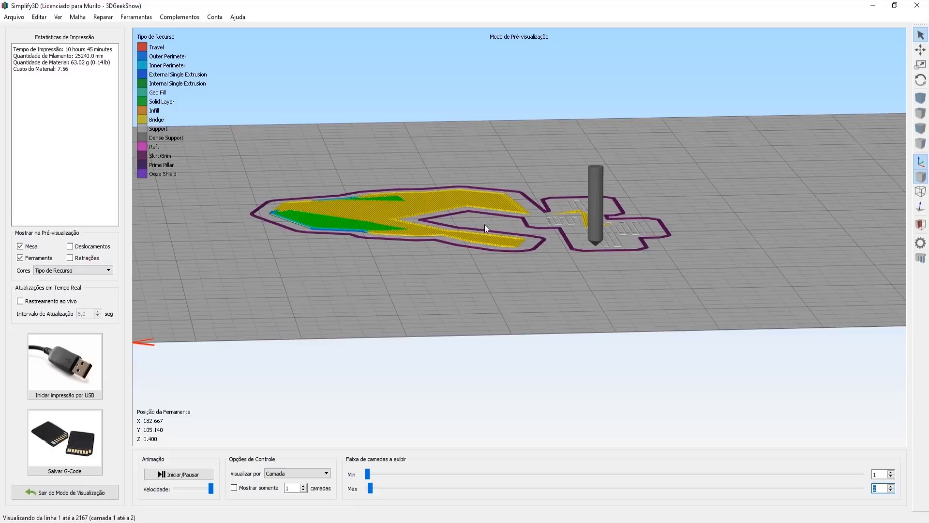
Return to the model view and lower the dog's Z offset from 78,05 to 76,05
left_click(107, 493)
scroll(466, 285, "down", 3)
scroll(583, 280, "down", 3)
right_click_drag(583, 279, 540, 371)
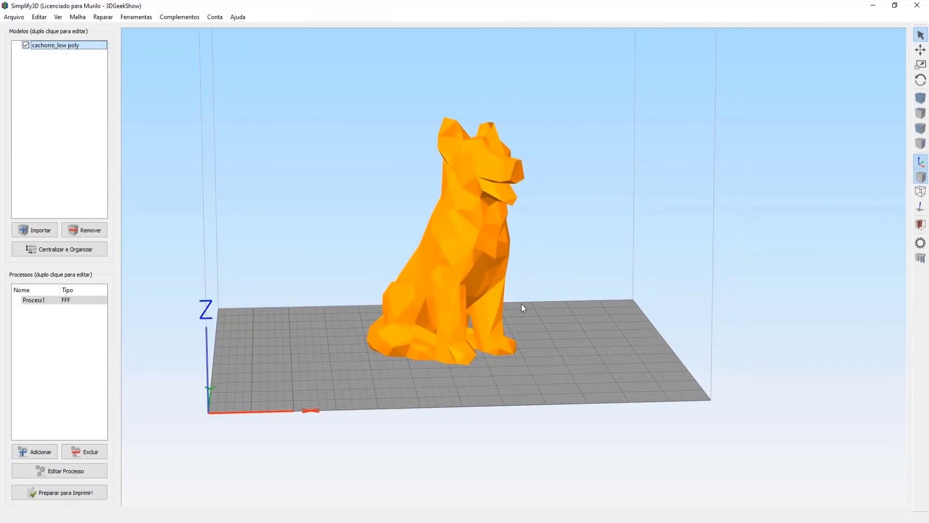
double_click(456, 260)
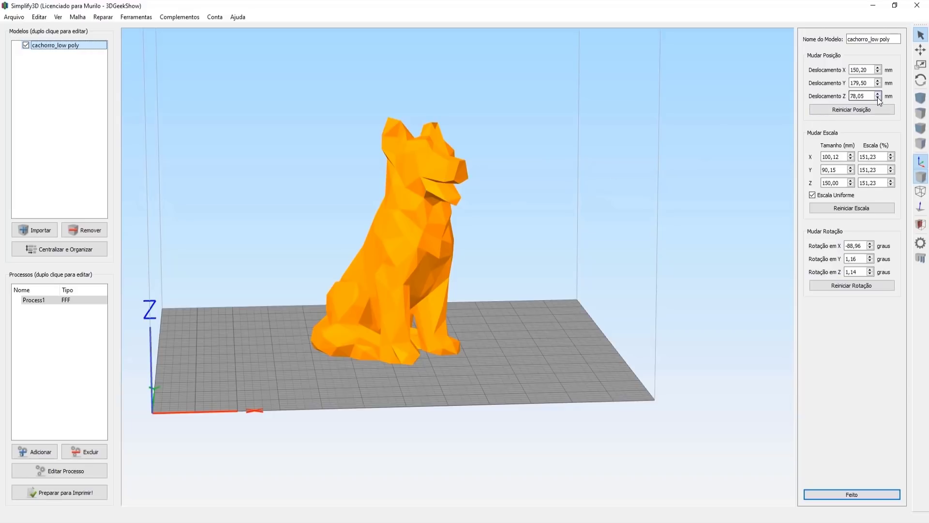
left_click(878, 98)
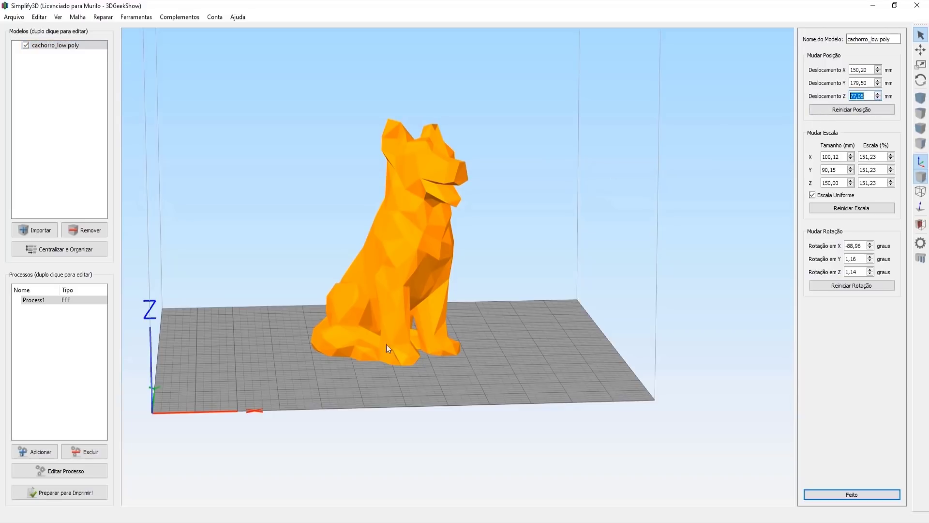
left_click(877, 98)
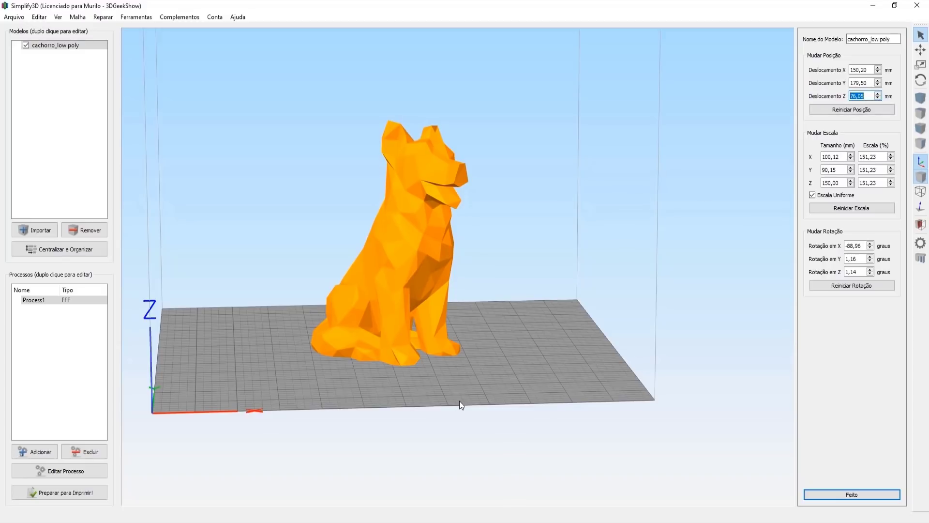
Orbit and zoom to an edge-on view confirming the dog's feet touch the bed
left_click_drag(460, 401, 477, 355)
scroll(477, 406, "up", 3)
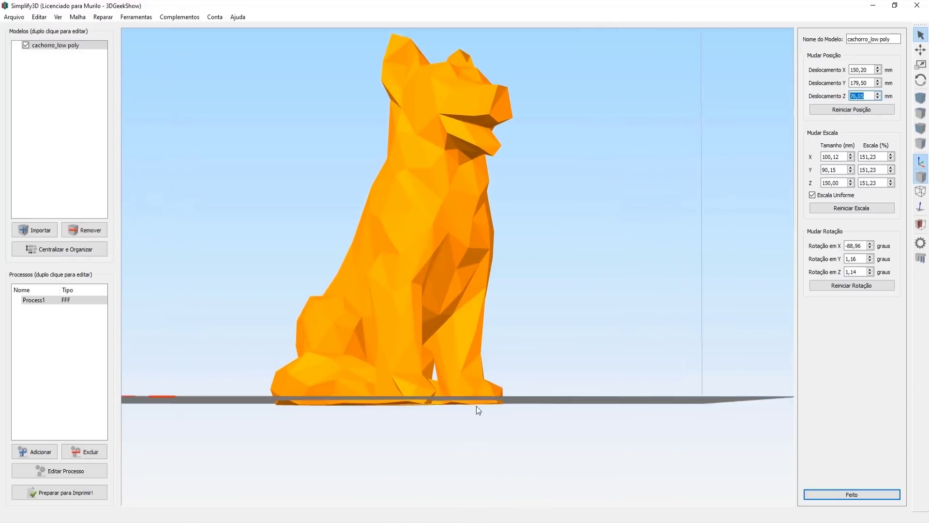
scroll(481, 415, "up", 3)
mouse_move(489, 367)
left_mouse_down()
mouse_move(505, 389)
mouse_move(519, 380)
mouse_move(538, 422)
left_mouse_up()
scroll(519, 379, "down", 5)
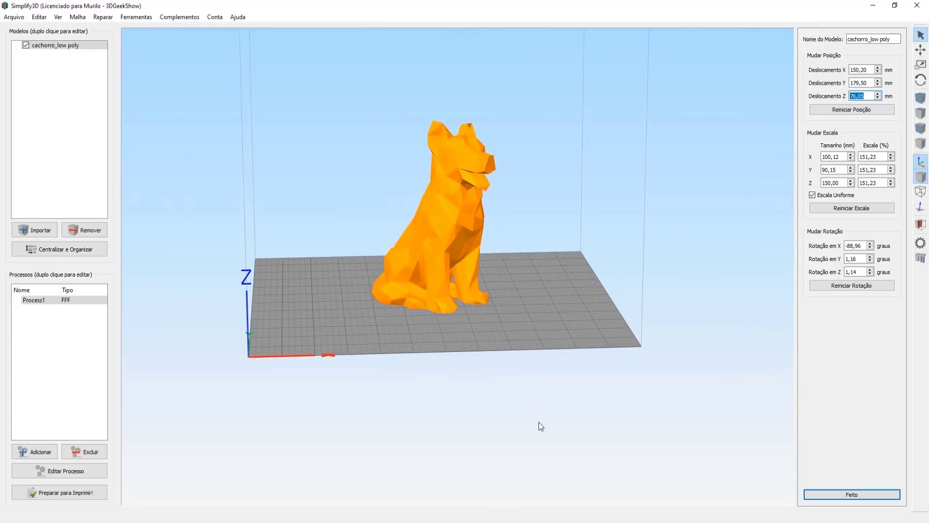
scroll(538, 419, "up", 5)
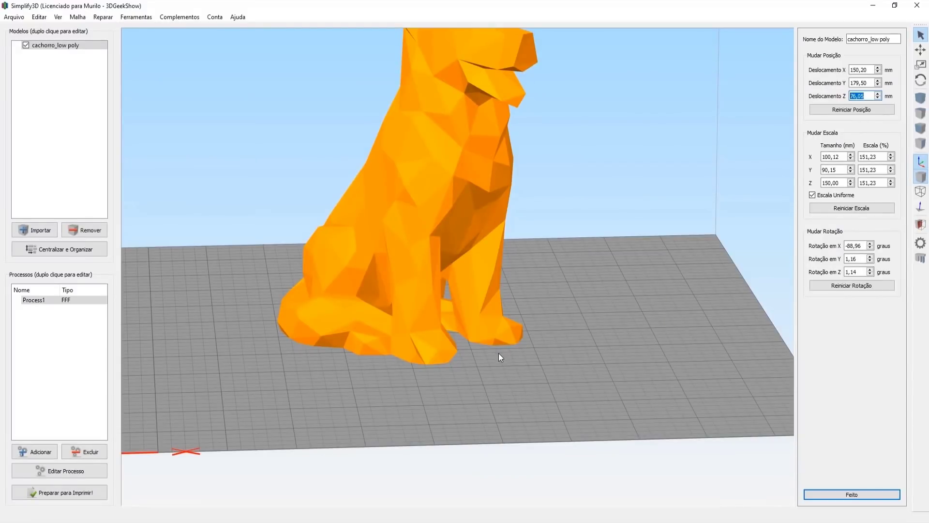
left_click_drag(499, 375, 484, 287)
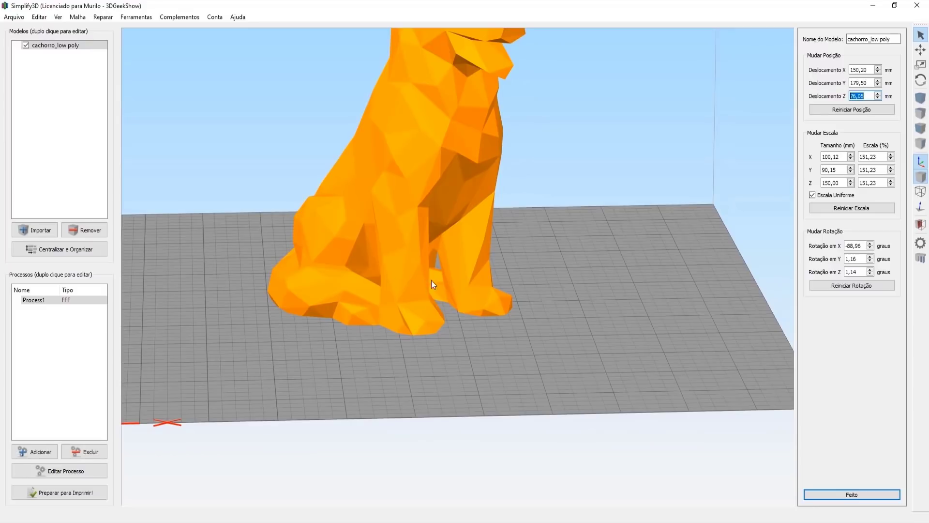
Slice the dog with supports and zoom into the preview with the top layers hidden
left_click(70, 493)
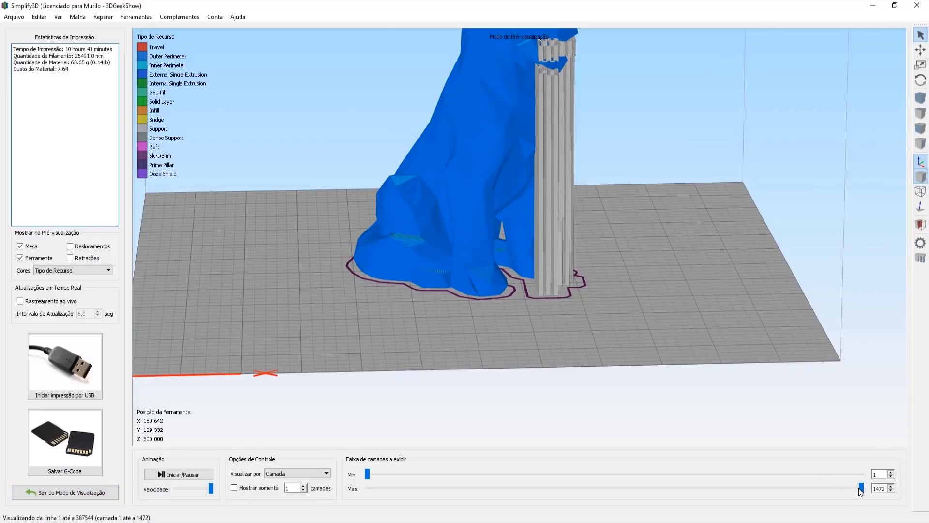
left_click_drag(862, 489, 353, 496)
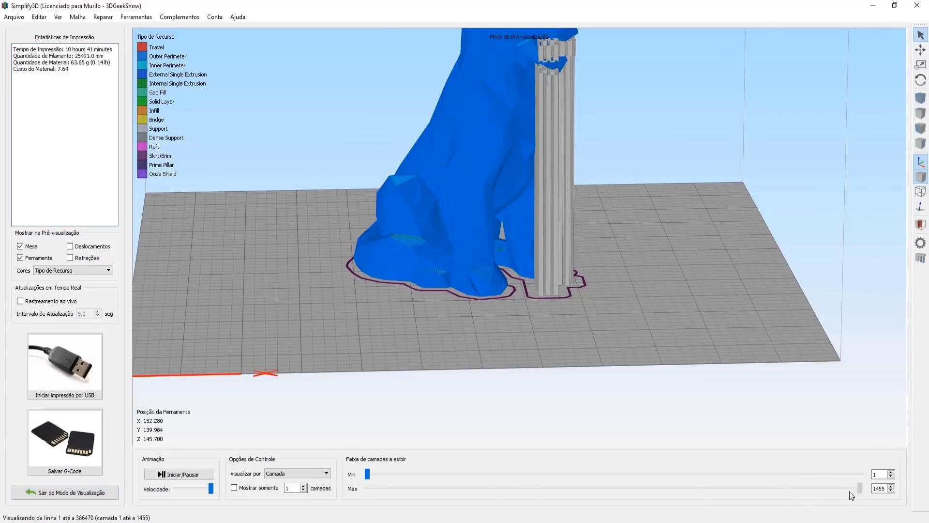
scroll(499, 280, "up", 2)
scroll(499, 257, "up", 2)
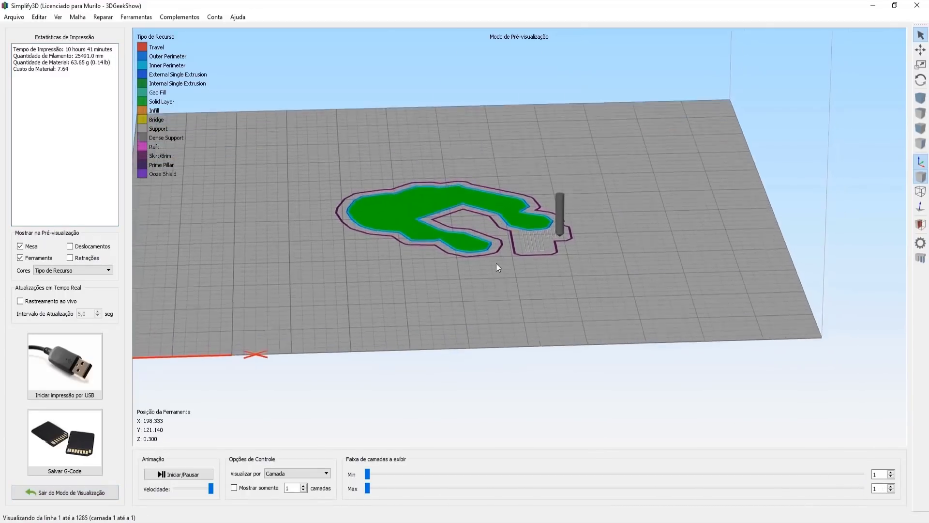
scroll(499, 310, "up", 3)
scroll(503, 271, "up", 3)
mouse_move(505, 194)
right_mouse_down()
mouse_move(525, 310)
mouse_move(589, 191)
right_mouse_up()
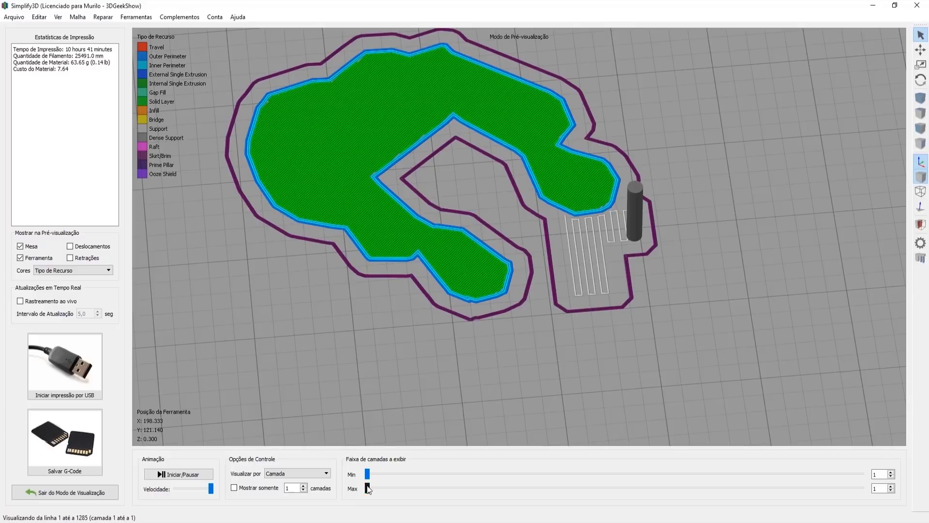
Scrub the preview through layers 263, 260 and 47, viewed from a low side angle
left_click_drag(368, 488, 508, 489)
scroll(519, 311, "down", 3)
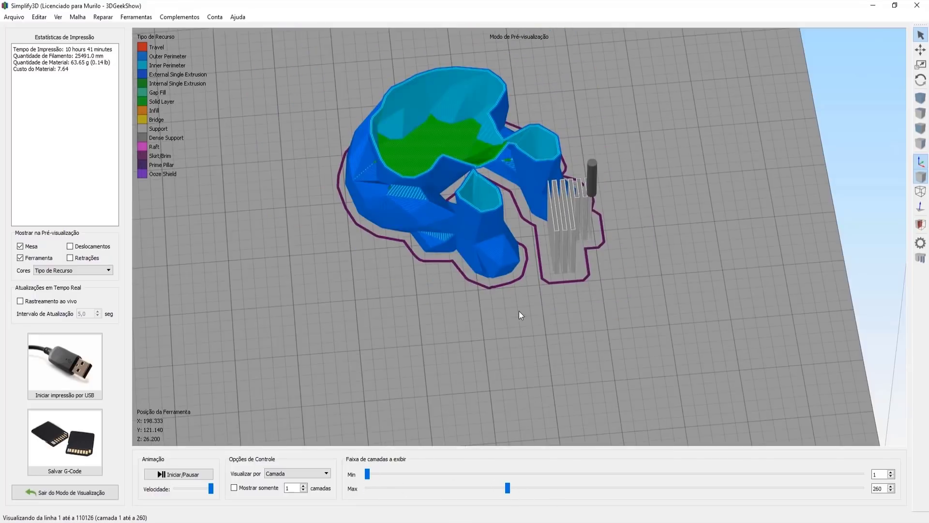
scroll(482, 344, "down", 3)
scroll(470, 439, "down", 2)
left_click(499, 487)
mouse_move(507, 489)
left_mouse_down()
mouse_move(398, 499)
mouse_move(821, 506)
mouse_move(746, 505)
left_mouse_up()
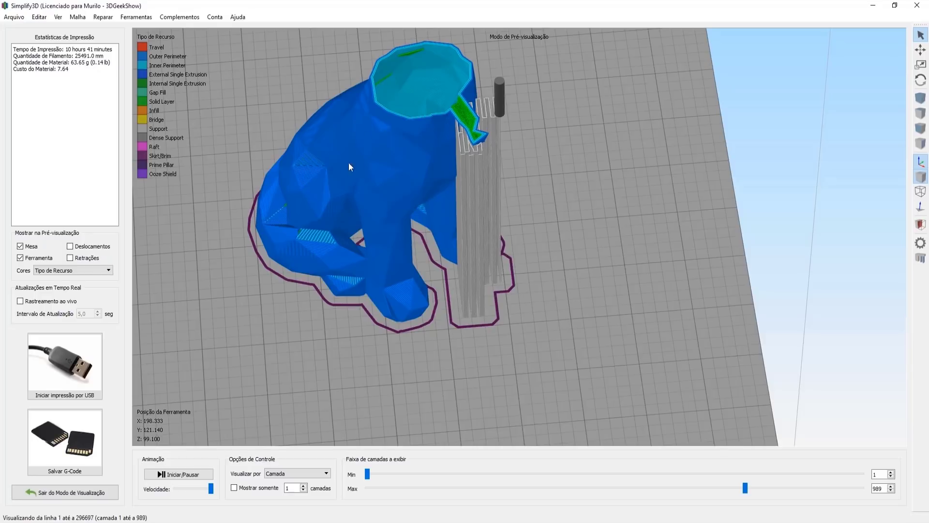
mouse_move(438, 221)
left_mouse_down()
mouse_move(438, 272)
mouse_move(433, 219)
mouse_move(478, 291)
mouse_move(468, 227)
left_mouse_up()
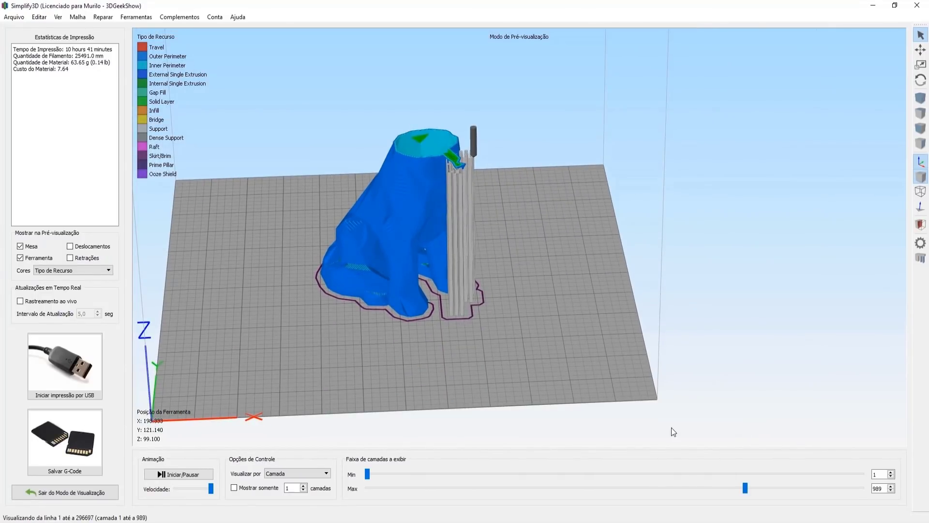
Move the layer range through 600, 1317, 586 and 185 while framing the dog
mouse_move(748, 494)
left_mouse_down()
mouse_move(649, 493)
mouse_move(860, 491)
left_mouse_up()
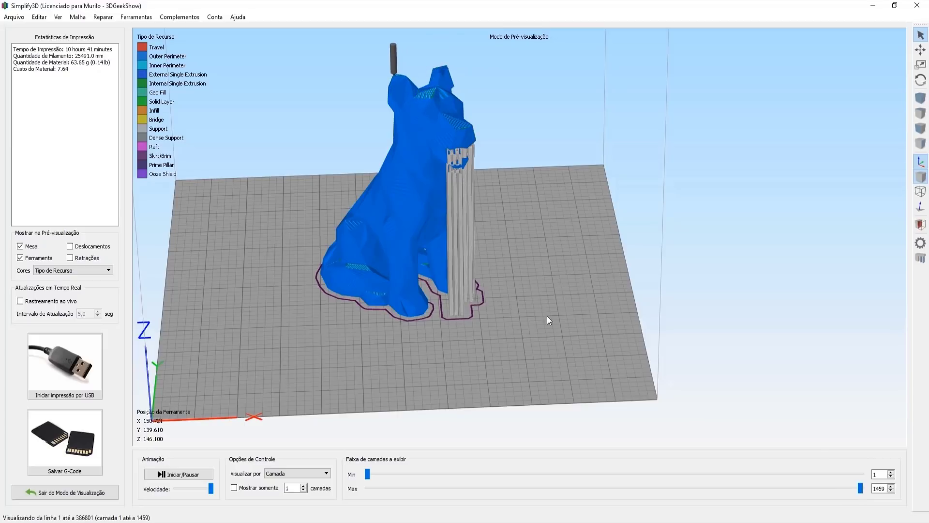
left_click_drag(863, 491, 828, 491)
left_click_drag(739, 487, 635, 473)
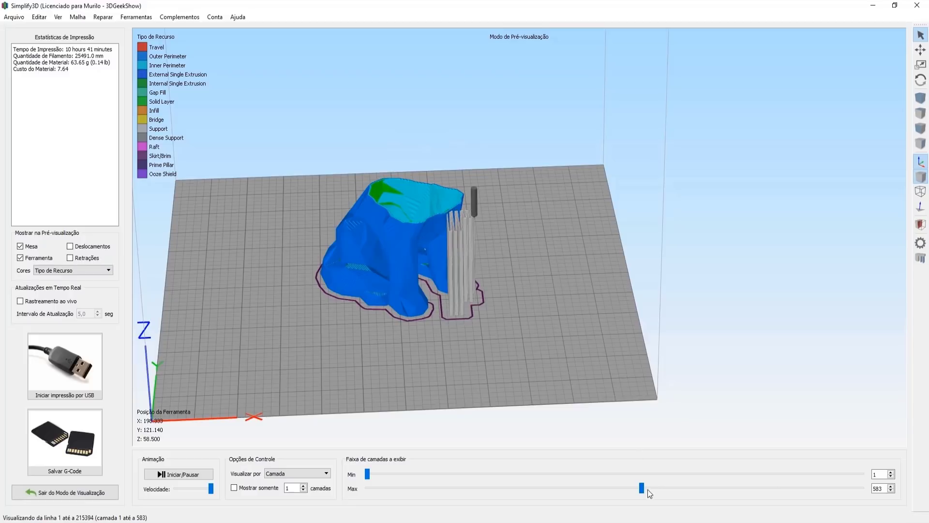
mouse_move(641, 489)
left_mouse_down()
mouse_move(477, 490)
mouse_move(893, 506)
left_mouse_up()
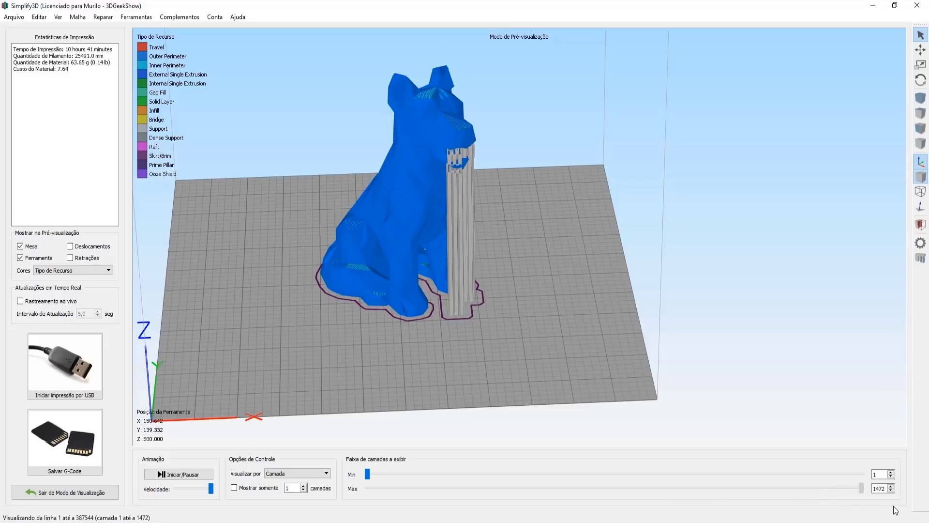
scroll(620, 314, "down", 3)
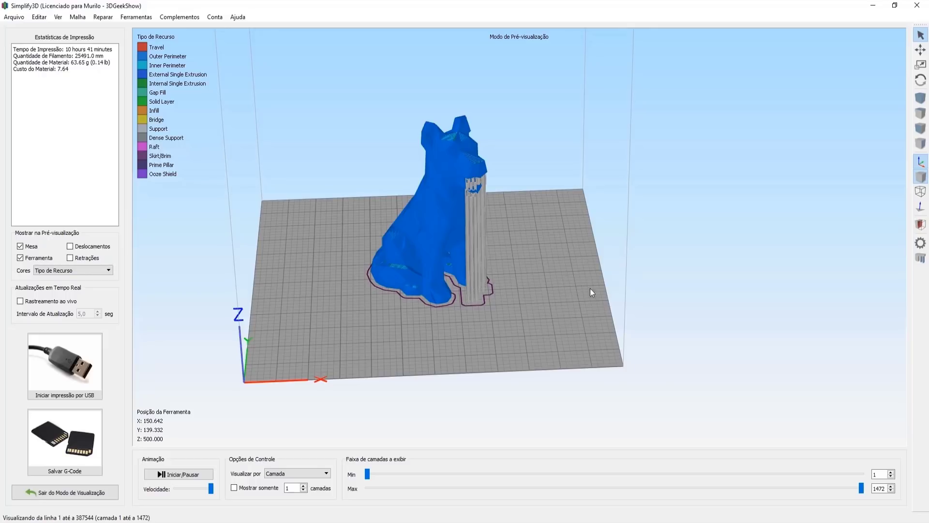
left_click_drag(657, 387, 600, 316)
scroll(605, 349, "up", 2)
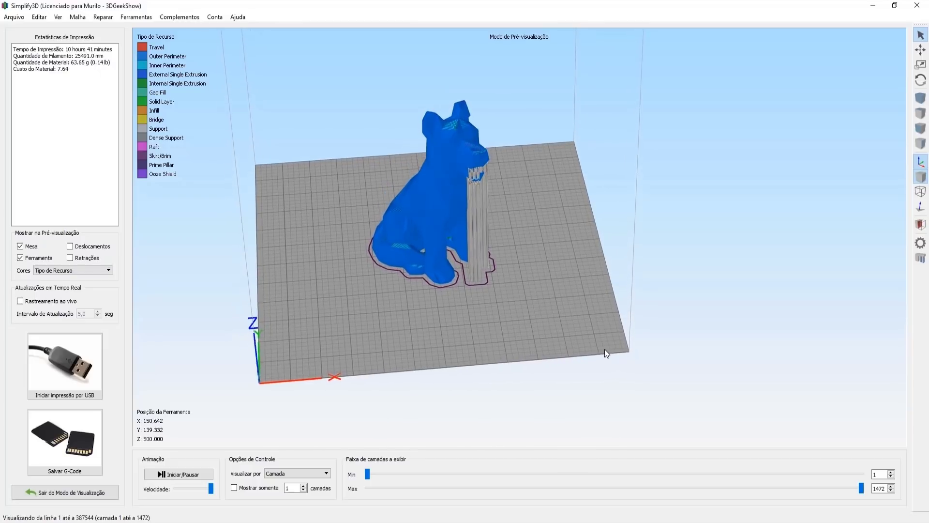
scroll(591, 341, "up", 4)
scroll(592, 346, "down", 2)
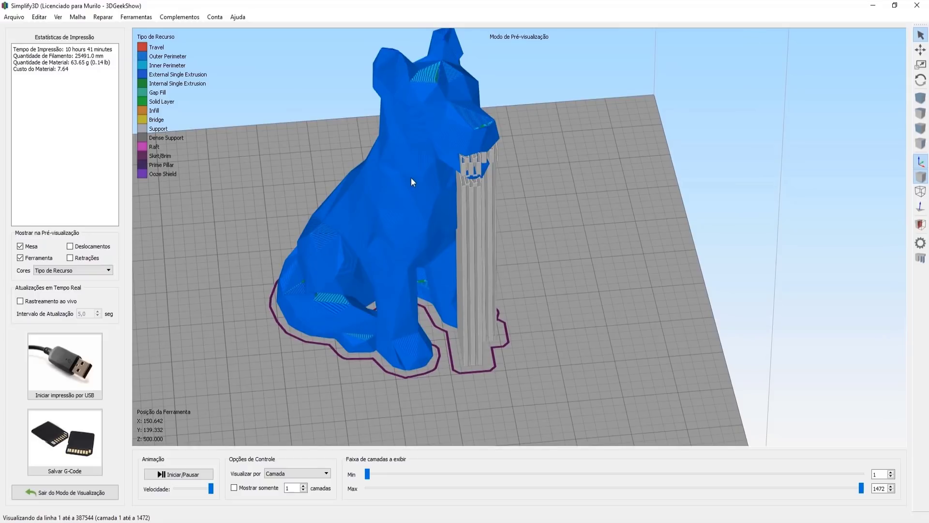
Exit the preview, review the process's Camada layer settings, confirm with OK and zoom out
left_click(61, 490)
left_click(90, 470)
left_click(177, 149)
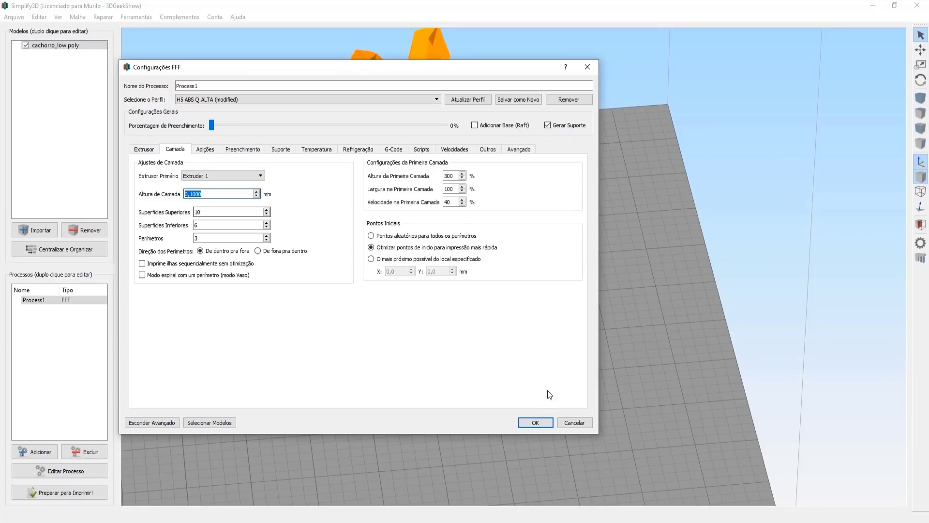
left_click(539, 421)
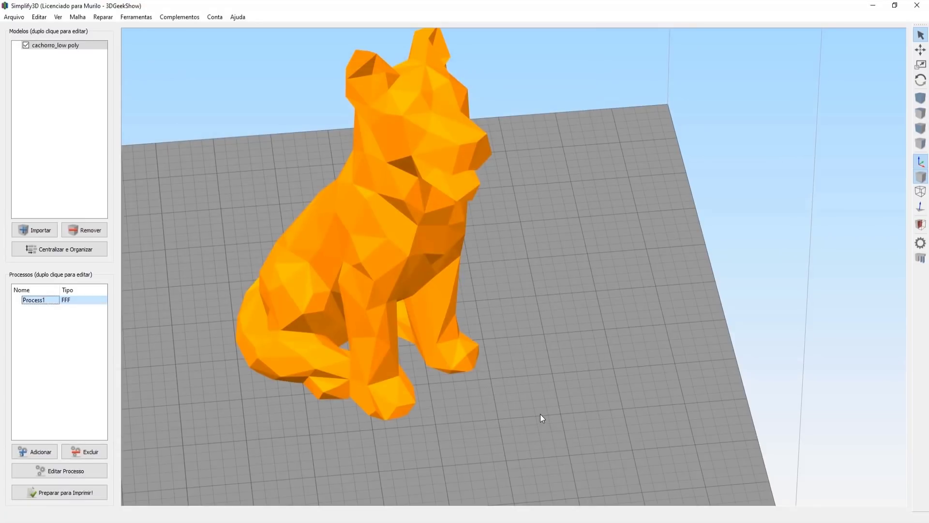
scroll(546, 425, "down", 2)
scroll(532, 415, "down", 2)
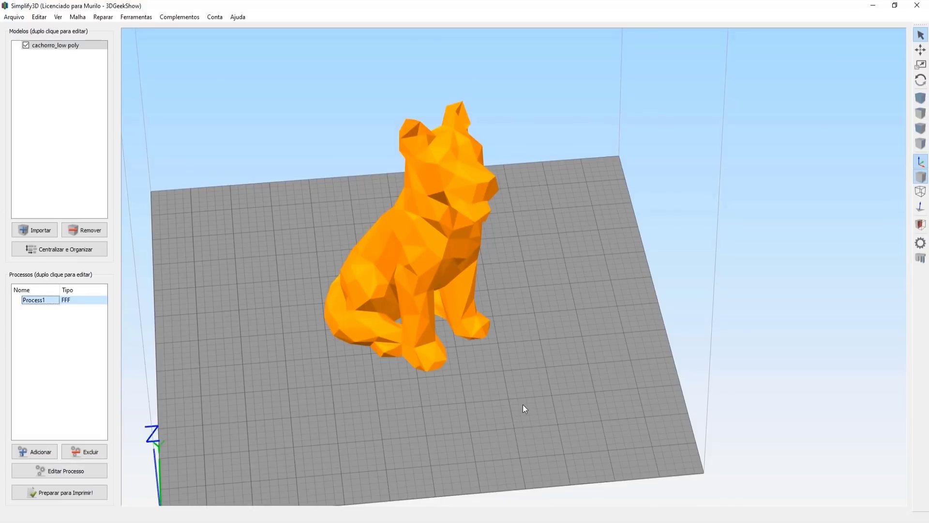
Start re-slicing the lowered dog model with Preparar para Imprimir!
left_click(80, 492)
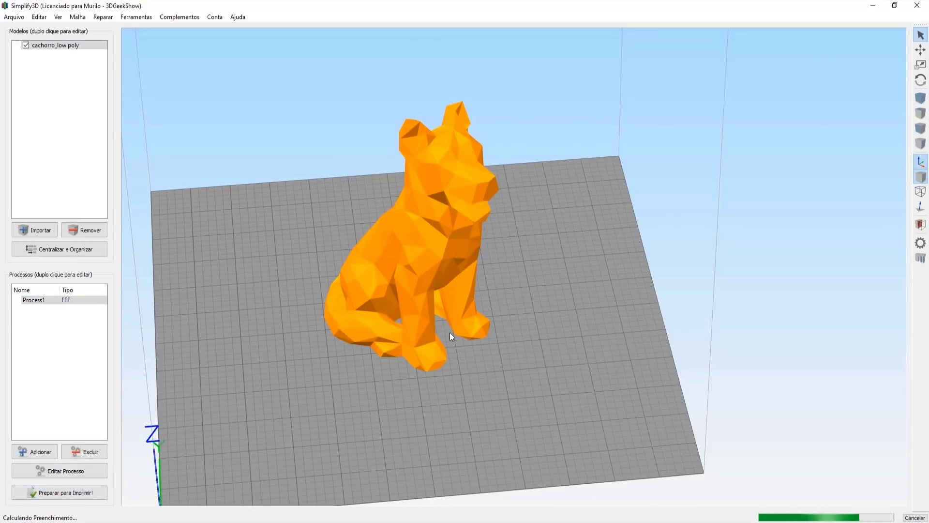